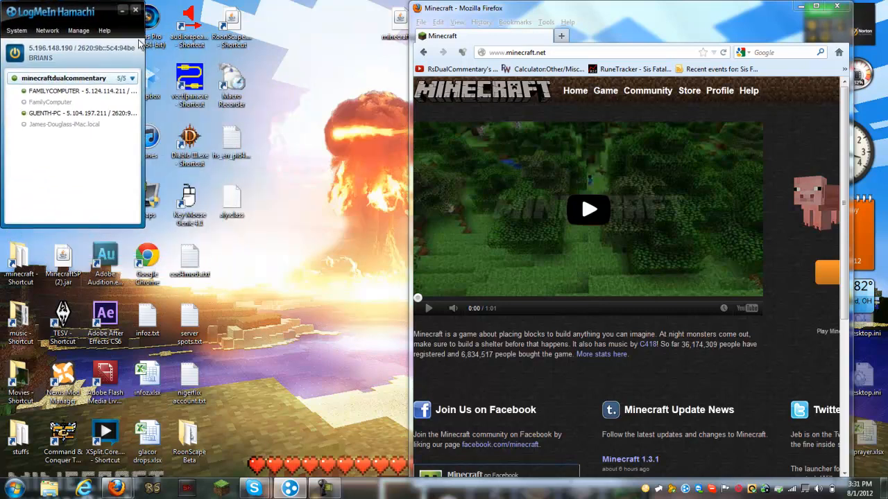
# Step: Place Firefox beside the Hamachi window and scroll minecraft.net right to show Buy Now and Log in
pyautogui.moveTo(499, 10); pyautogui.dragTo(391, 30)
pyautogui.moveTo(46, 18)
pyautogui.mouseDown()
pyautogui.moveTo(87, 58)
pyautogui.moveTo(91, 83)
pyautogui.moveTo(107, 77)
pyautogui.moveTo(50, 14)
pyautogui.mouseUp()
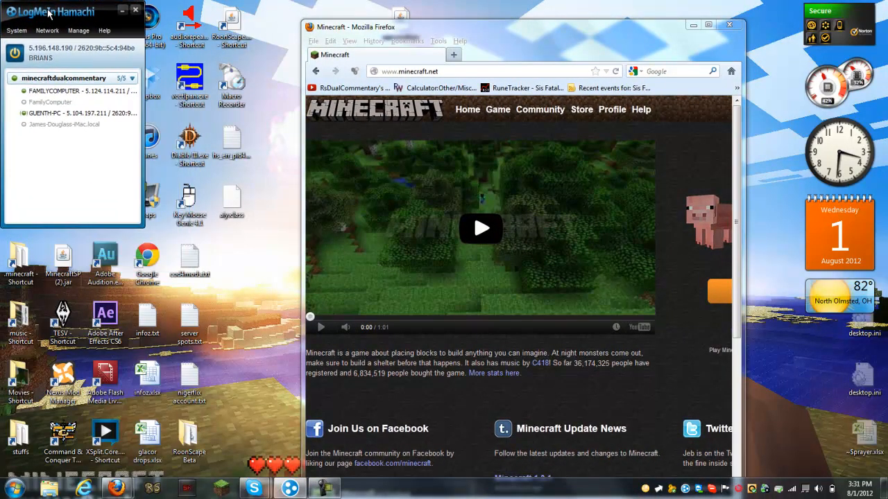
pyautogui.moveTo(409, 23); pyautogui.dragTo(380, 12)
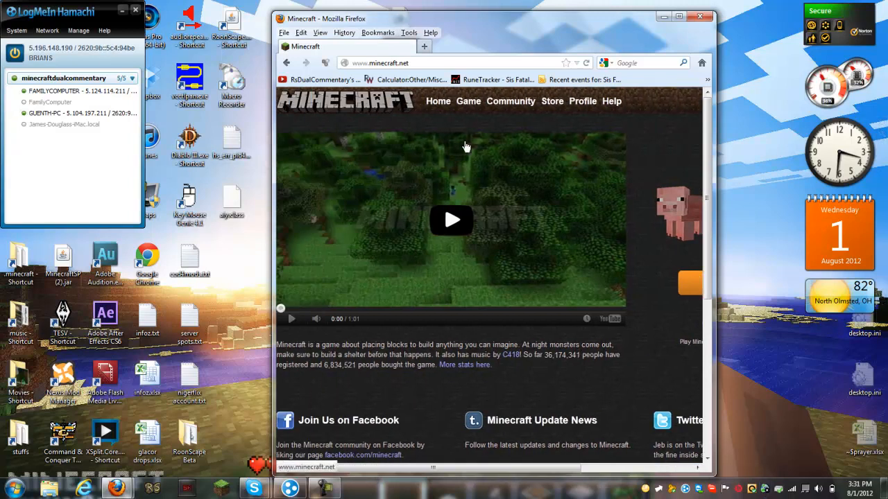
pyautogui.moveTo(498, 469); pyautogui.dragTo(630, 459)
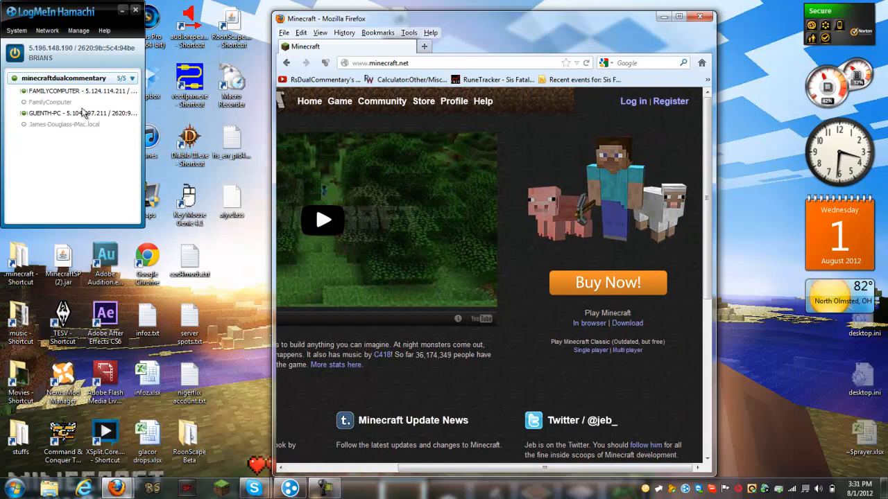
pyautogui.click(54, 138)
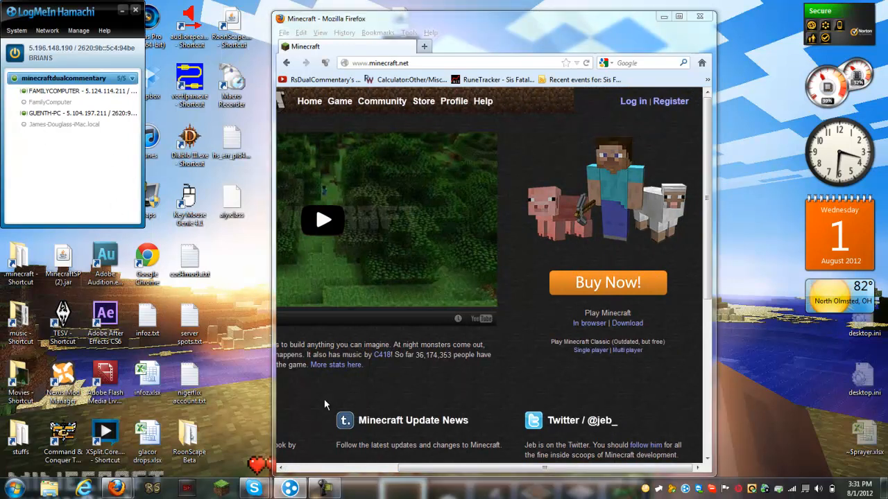
pyautogui.moveTo(461, 469)
pyautogui.mouseDown()
pyautogui.moveTo(348, 476)
pyautogui.moveTo(472, 471)
pyautogui.mouseUp()
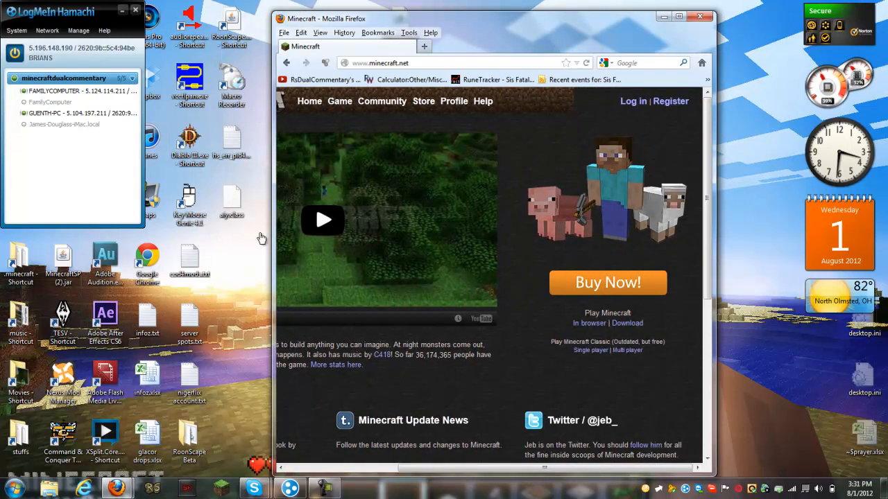
# Step: In a new tab, open the bookmarked CraftBukkit page and download Recommended Build 1.2.5-R5.0
pyautogui.click(424, 46)
pyautogui.click(377, 33)
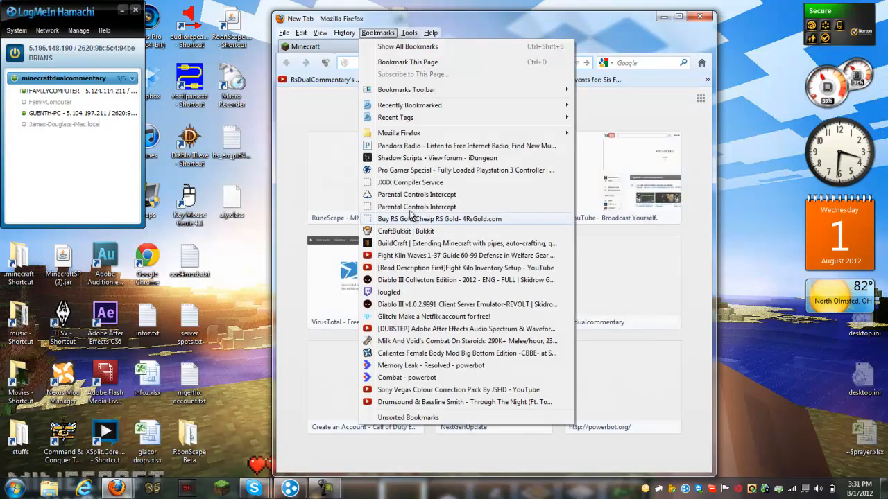
pyautogui.click(383, 237)
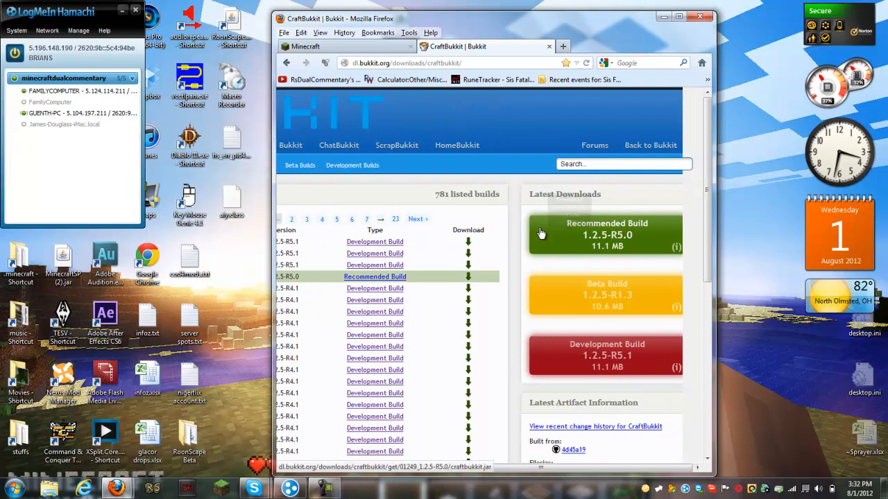
pyautogui.click(647, 226)
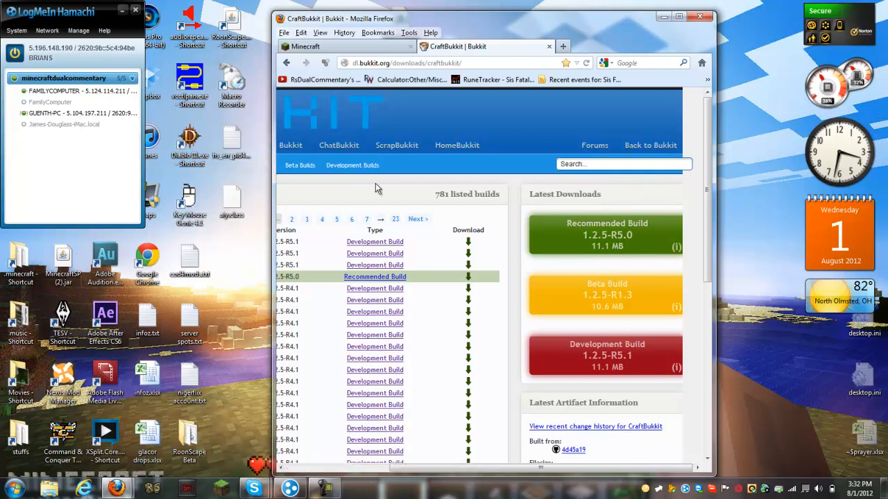
# Step: Tidy the minecraft.jar desktop icon into the grid and return to the minecraft.net tab
pyautogui.moveTo(364, 24); pyautogui.dragTo(502, 93)
pyautogui.moveTo(400, 21); pyautogui.dragTo(241, 256)
pyautogui.click(300, 243)
pyautogui.click(323, 220)
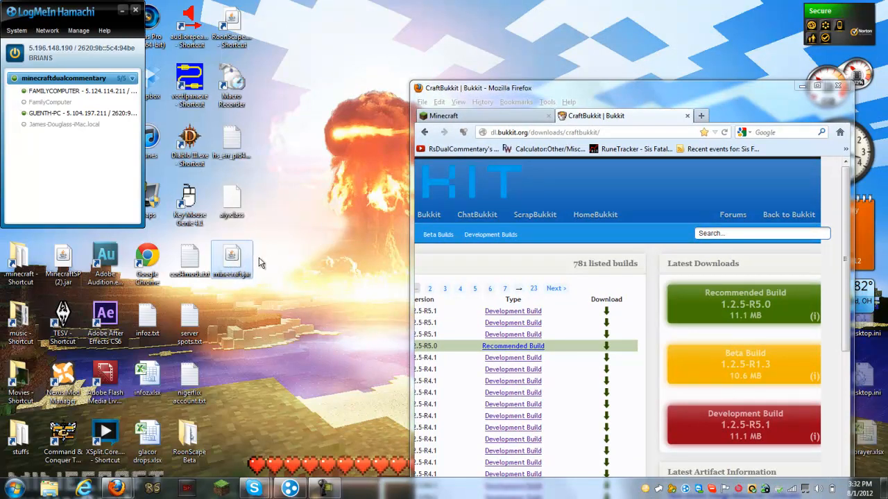
pyautogui.moveTo(487, 84); pyautogui.dragTo(354, 31)
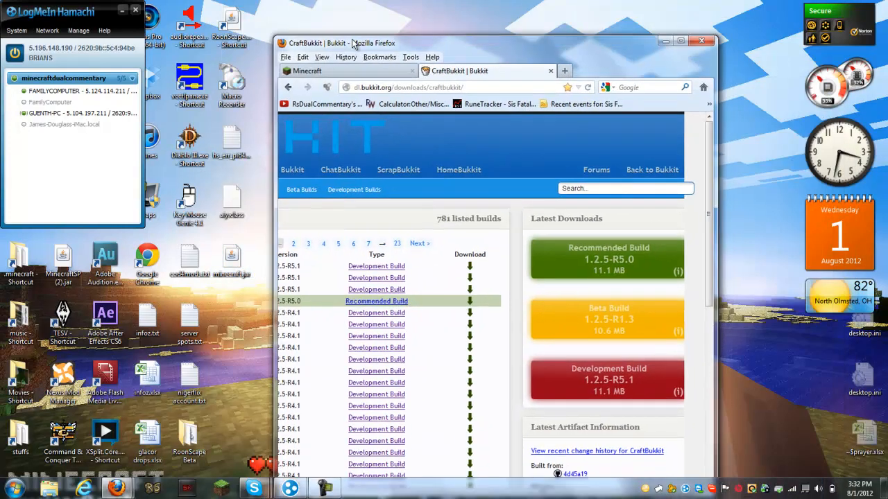
pyautogui.click(337, 62)
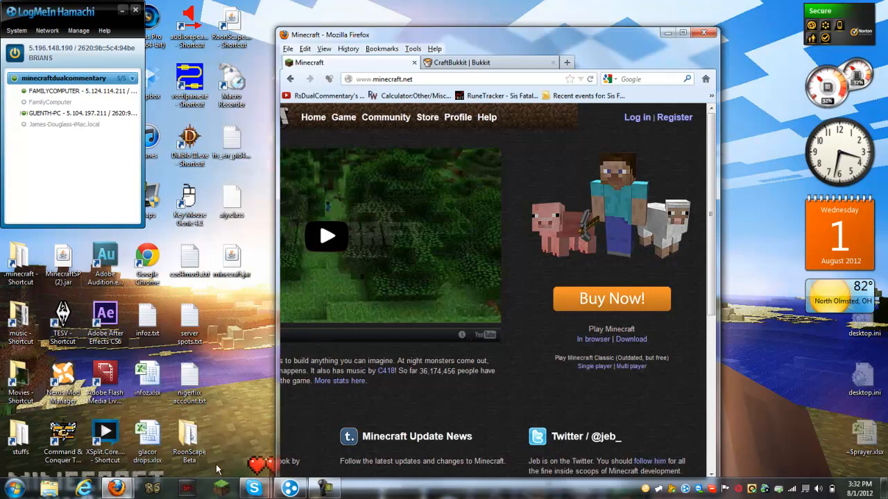
# Step: Go to the minecraft.net Download page
pyautogui.moveTo(258, 317); pyautogui.dragTo(349, 14)
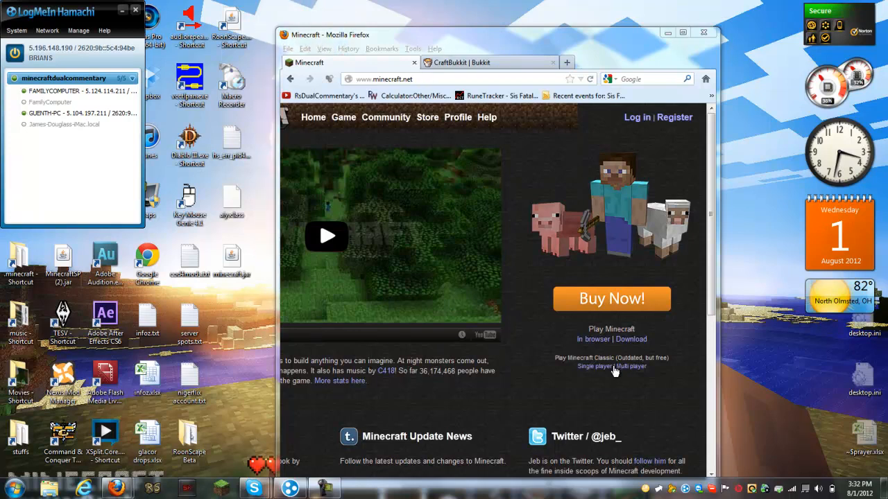
pyautogui.click(543, 362)
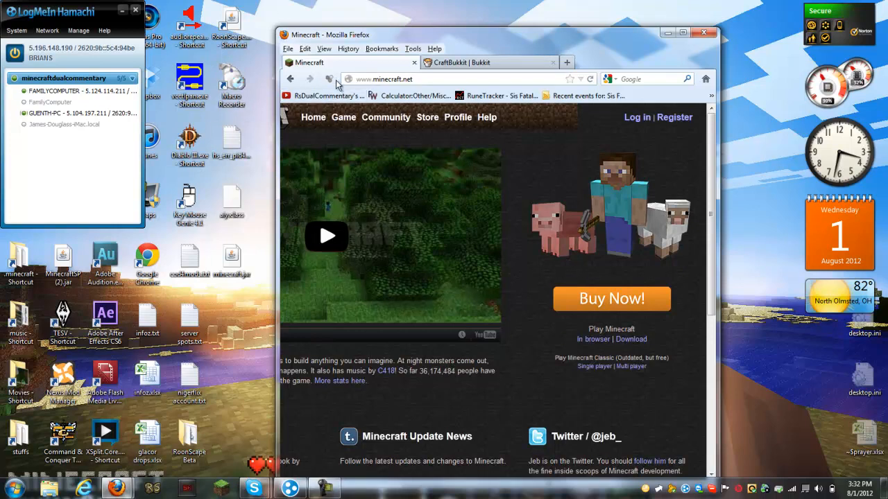
pyautogui.click(631, 341)
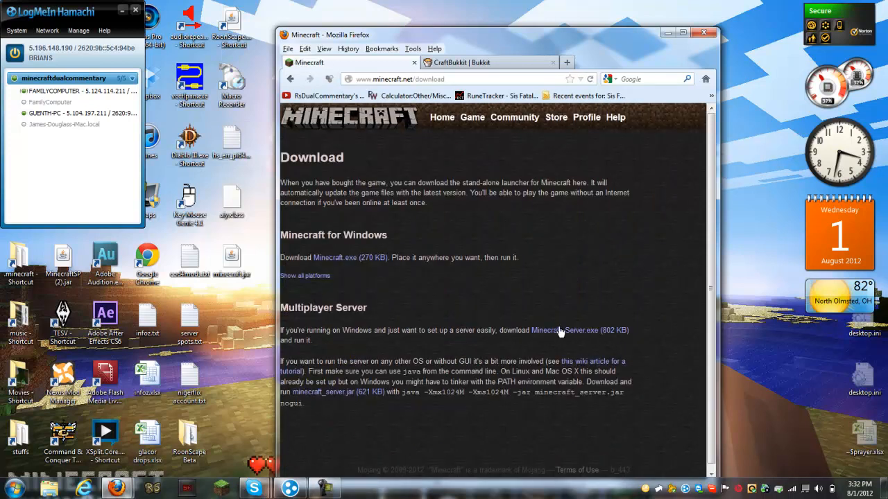
# Step: Save Minecraft_Server.exe and minecraft_server.jar, then view them in the Downloads window
pyautogui.click(569, 337)
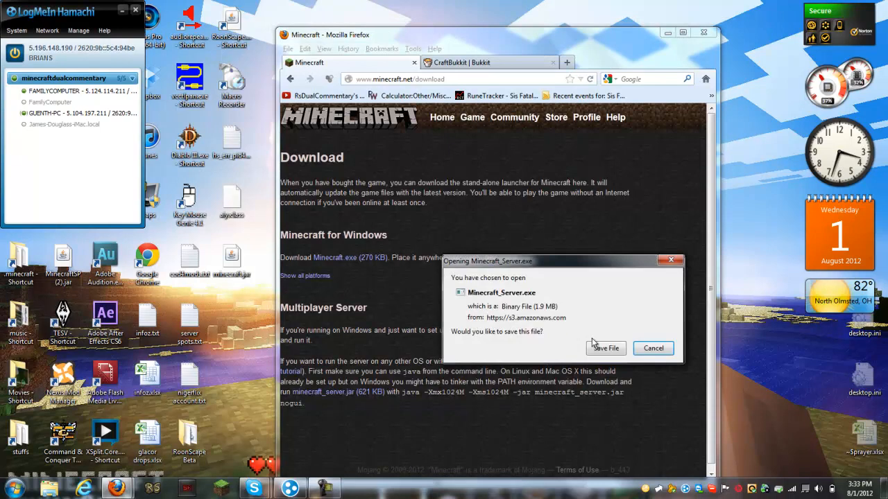
pyautogui.click(600, 350)
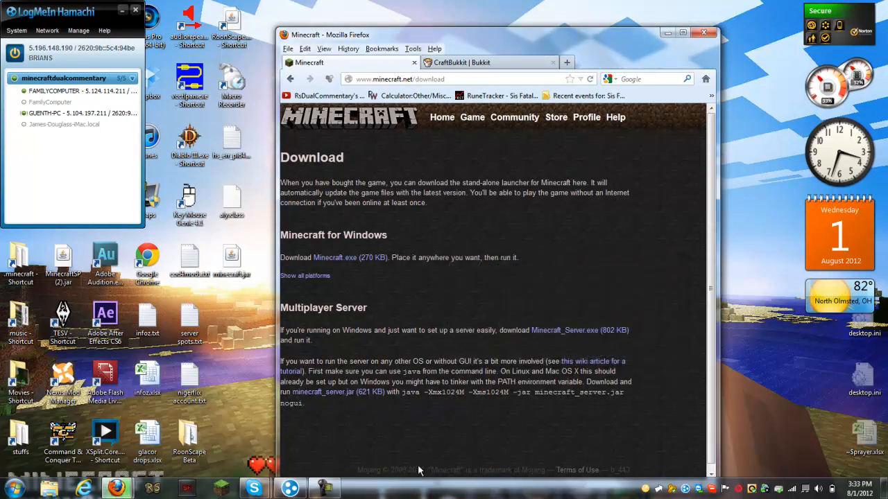
pyautogui.click(316, 392)
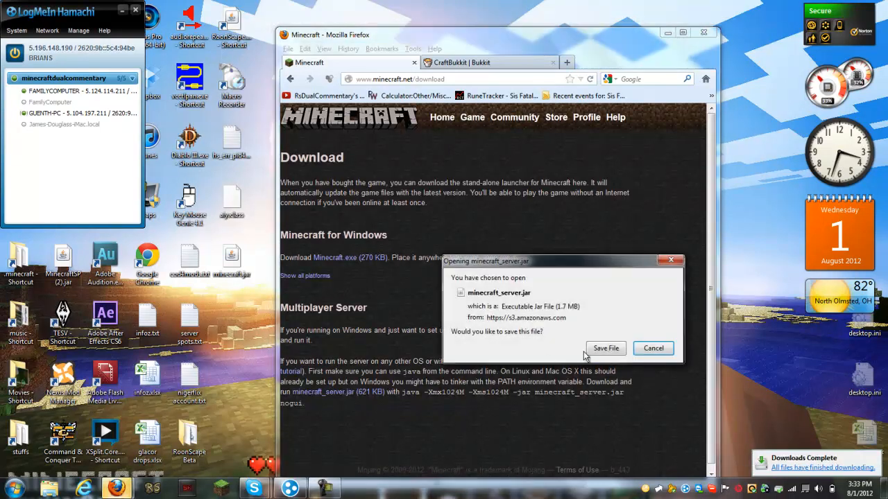
pyautogui.click(604, 349)
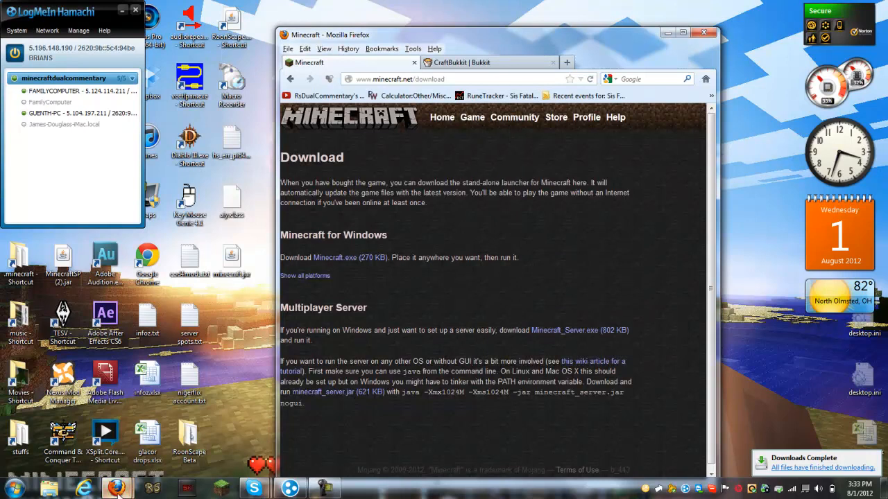
pyautogui.moveTo(116, 489)
pyautogui.click(201, 437)
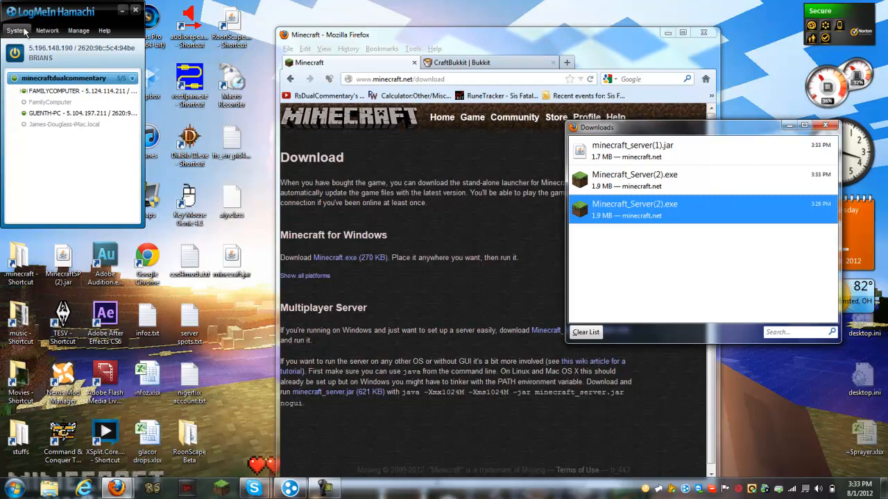
# Step: Create a Hamachi network named 'sdfkasjdfk;ladf' with a password
pyautogui.click(37, 29)
pyautogui.click(60, 183)
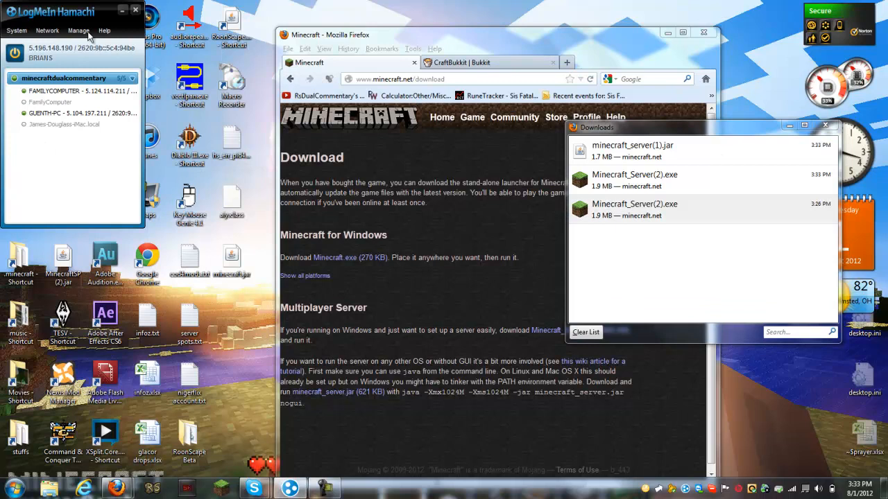
pyautogui.click(47, 31)
pyautogui.click(70, 45)
pyautogui.write('sdfkasjdfk;ladf')
pyautogui.press('Tab')
pyautogui.write('k')
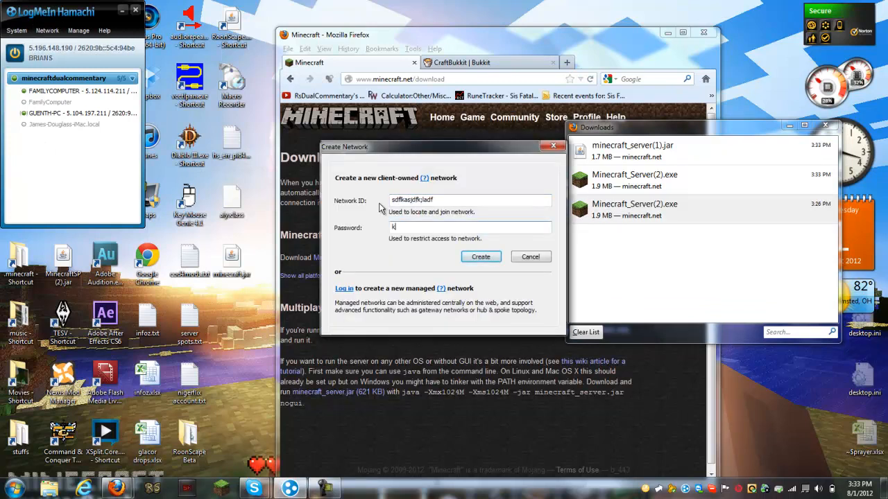
pyautogui.click(480, 257)
# Step: Begin joining network 'sdklfjaskljf' with a password, then cancel
pyautogui.click(46, 31)
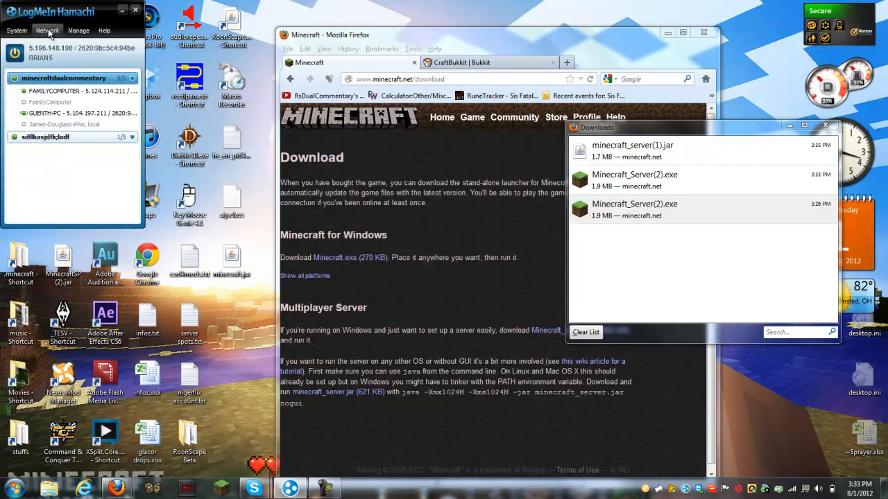
pyautogui.click(59, 61)
pyautogui.write('sdklfjaskljf')
pyautogui.press('Tab')
pyautogui.write('•••••••••••••')
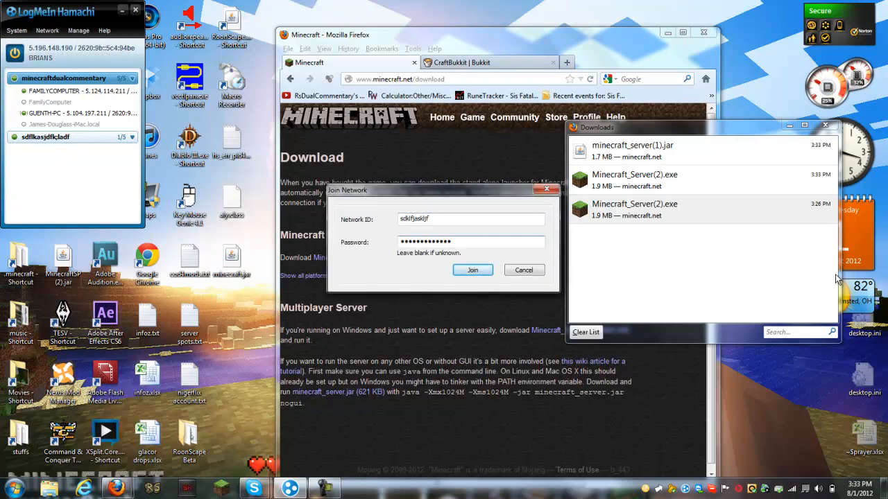
pyautogui.click(525, 272)
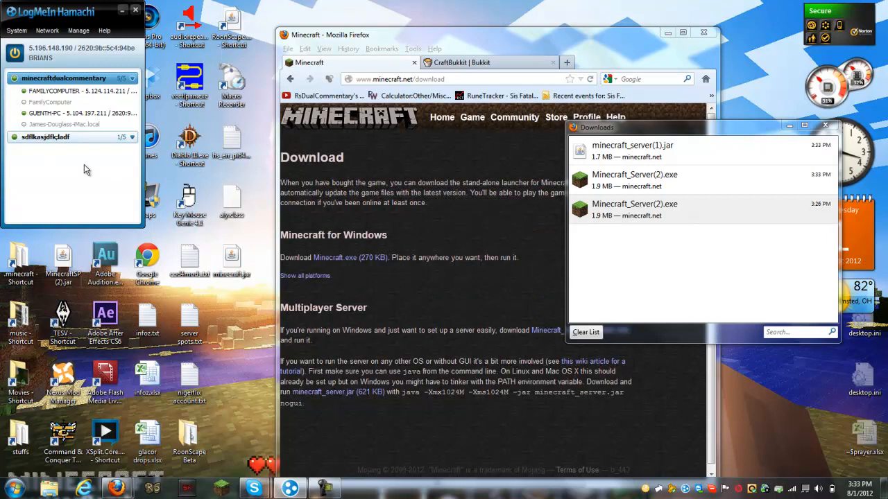
# Step: Ping the FAMILYCOMPUTER peer, close the ping console, and minimize Hamachi
pyautogui.rightClick(52, 89)
pyautogui.click(74, 94)
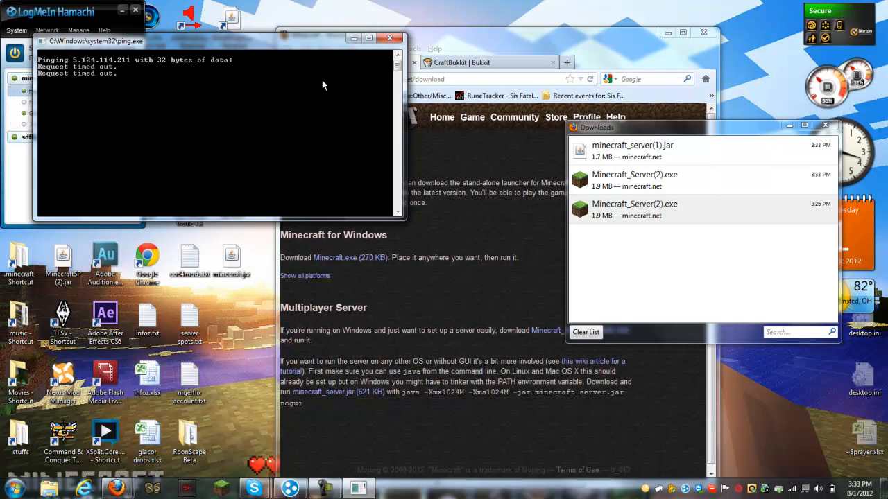
pyautogui.click(401, 38)
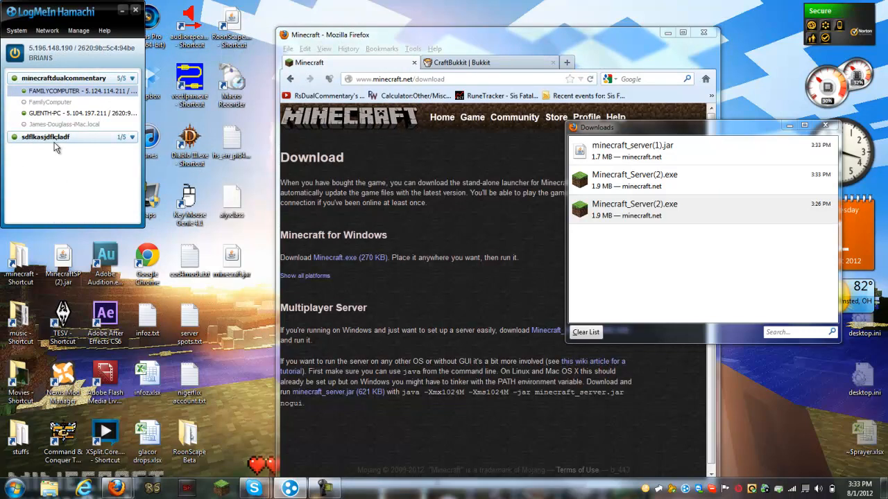
pyautogui.click(136, 12)
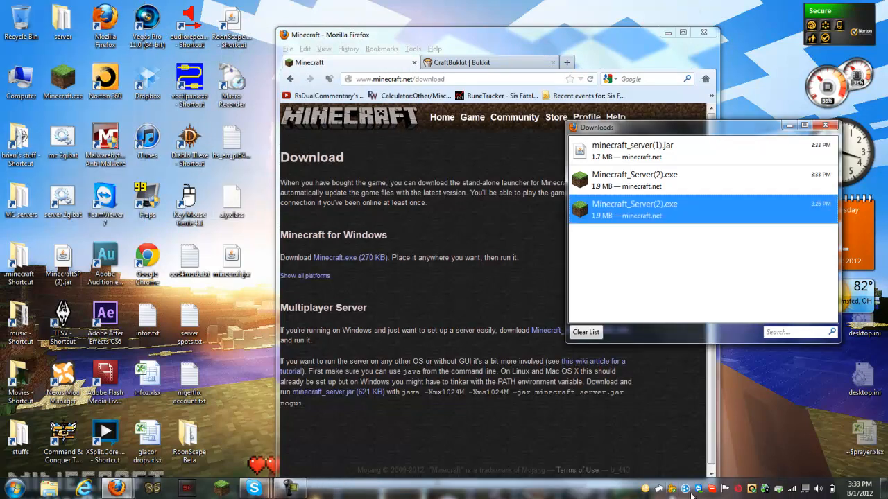
# Step: Move the Downloads and Firefox windows aside to clear desktop space
pyautogui.moveTo(624, 131); pyautogui.dragTo(550, 118)
pyautogui.moveTo(129, 494)
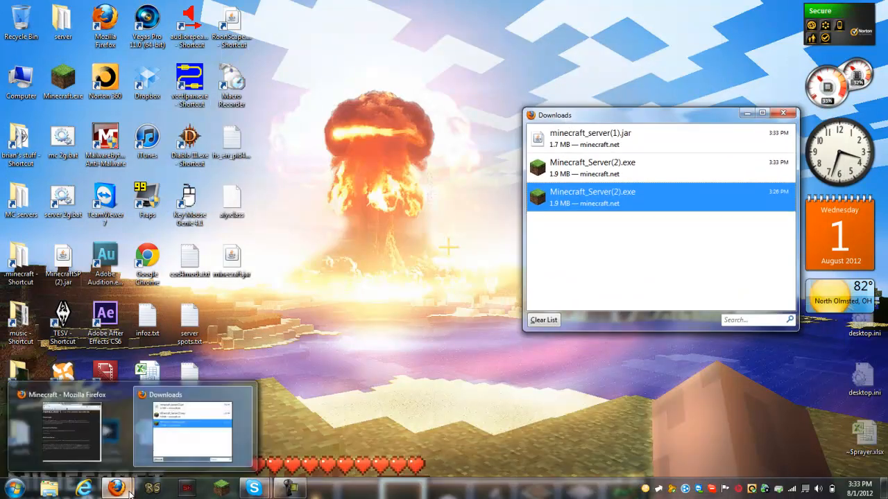
pyautogui.click(70, 426)
pyautogui.moveTo(387, 35); pyautogui.dragTo(150, 11)
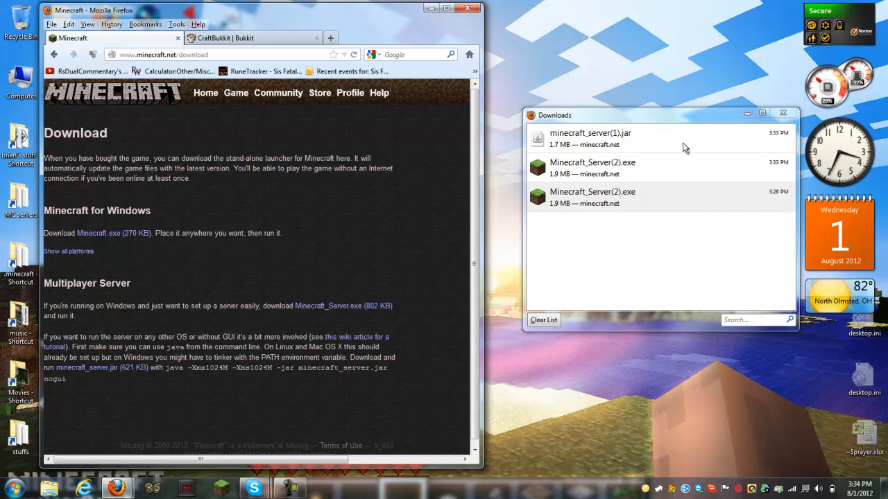
pyautogui.moveTo(254, 12); pyautogui.dragTo(507, 379)
# Step: Create 'New folder' on the desktop and move Minecraft_Server(2).exe into it
pyautogui.rightClick(376, 192)
pyautogui.moveTo(464, 311)
pyautogui.click(513, 320)
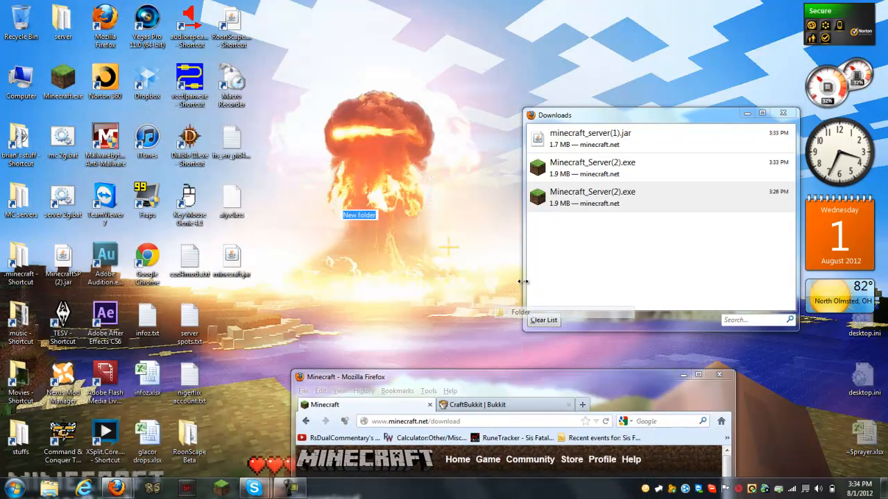
pyautogui.press('Return')
pyautogui.moveTo(590, 198); pyautogui.dragTo(355, 200)
# Step: Run Minecraft_Server(2).exe from New folder, confirming the security prompt
pyautogui.doubleClick(360, 201)
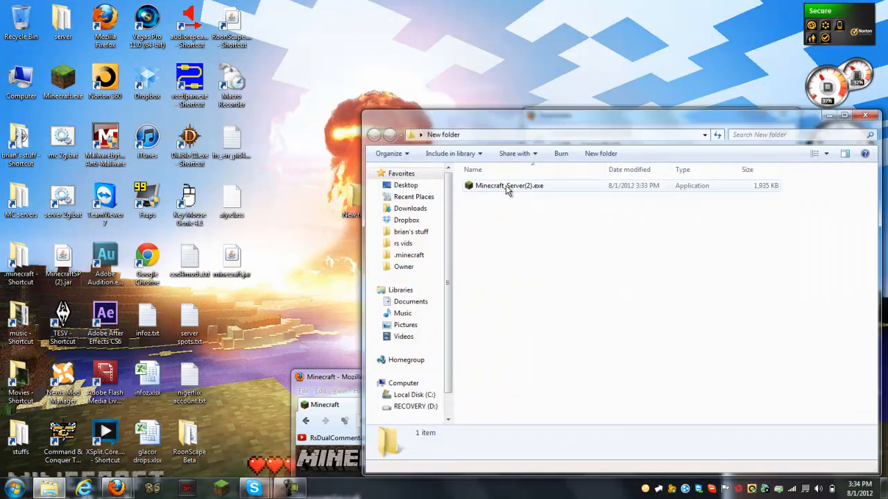
pyautogui.doubleClick(506, 186)
pyautogui.click(477, 251)
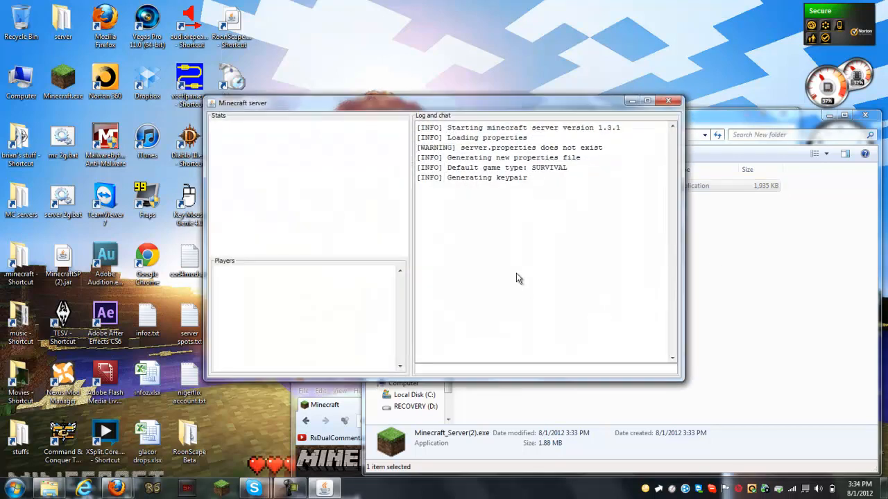
pyautogui.moveTo(426, 103); pyautogui.dragTo(246, 55)
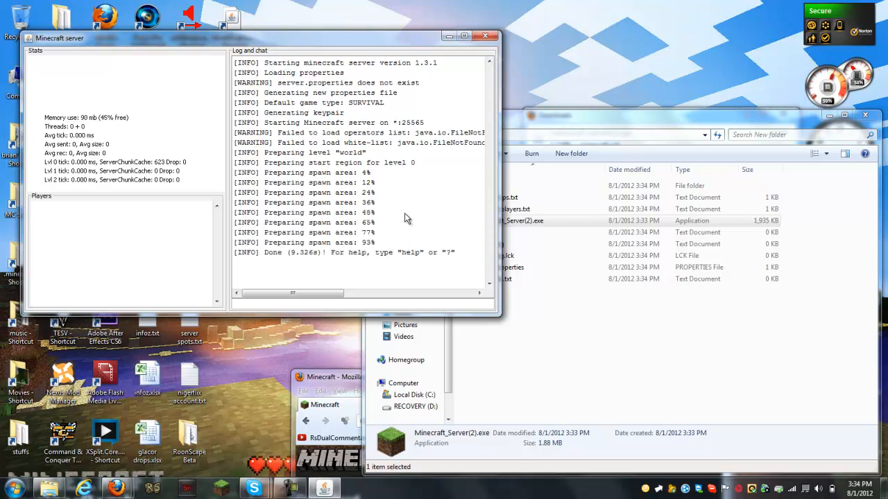
# Step: Shut the server down with the 'stop' console command
pyautogui.click(293, 307)
pyautogui.write('stop')
pyautogui.press('Return')
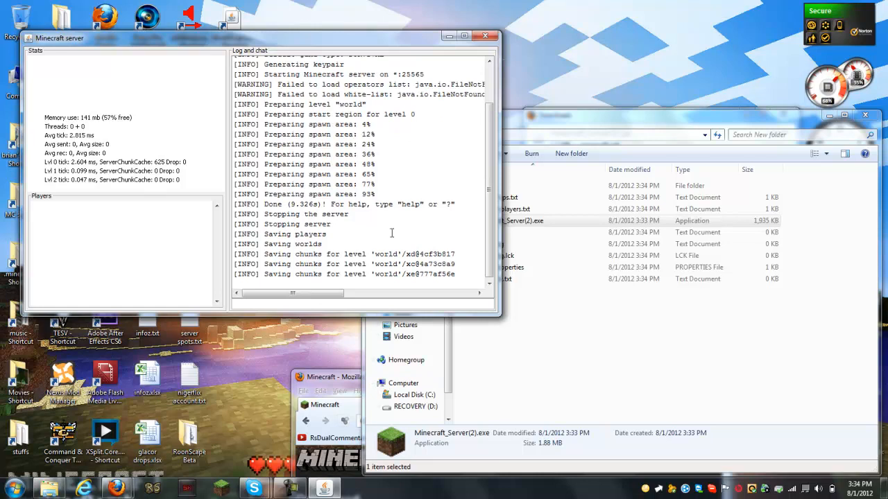
pyautogui.click(594, 367)
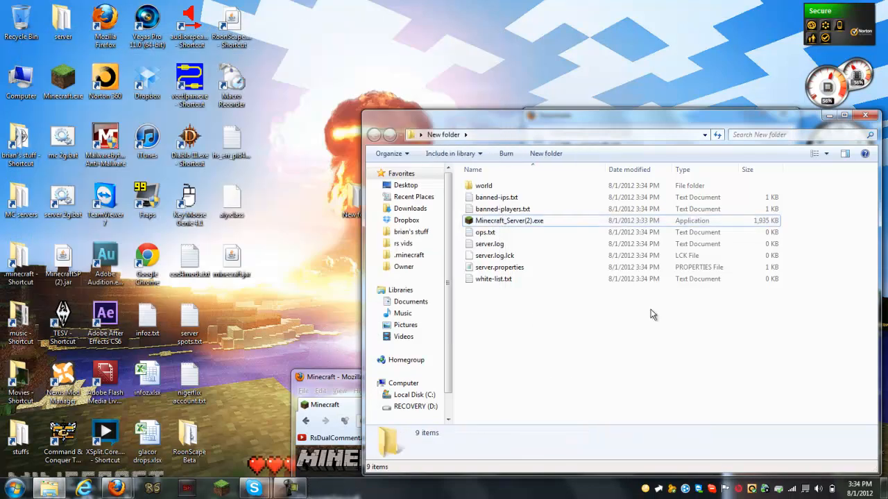
# Step: Open server.properties in Notepad and change online-mode to false
pyautogui.doubleClick(498, 259)
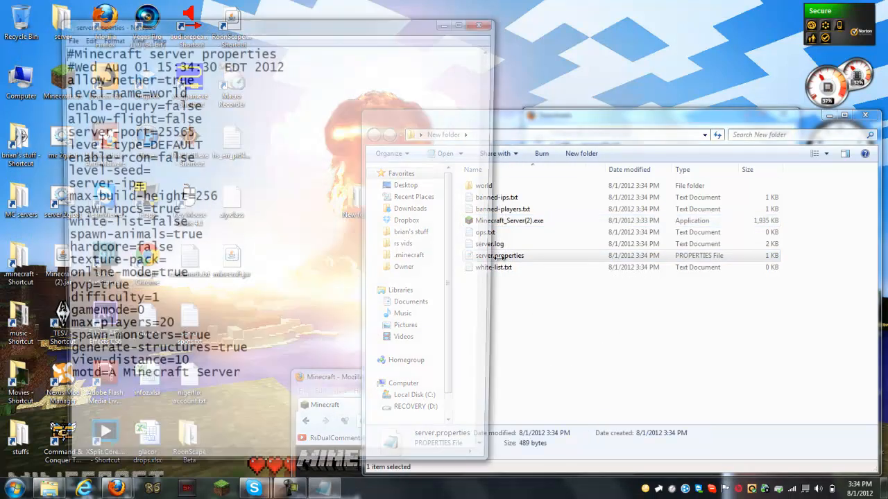
pyautogui.moveTo(198, 30); pyautogui.dragTo(669, 47)
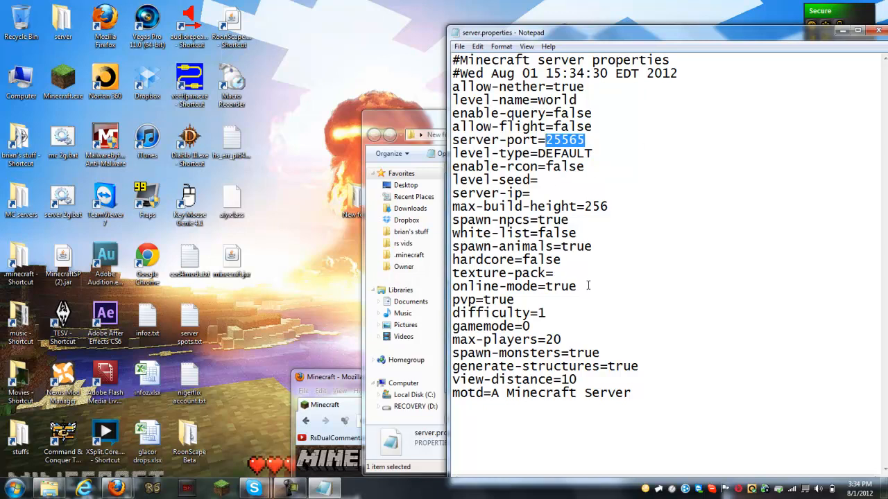
pyautogui.moveTo(587, 285); pyautogui.dragTo(558, 285)
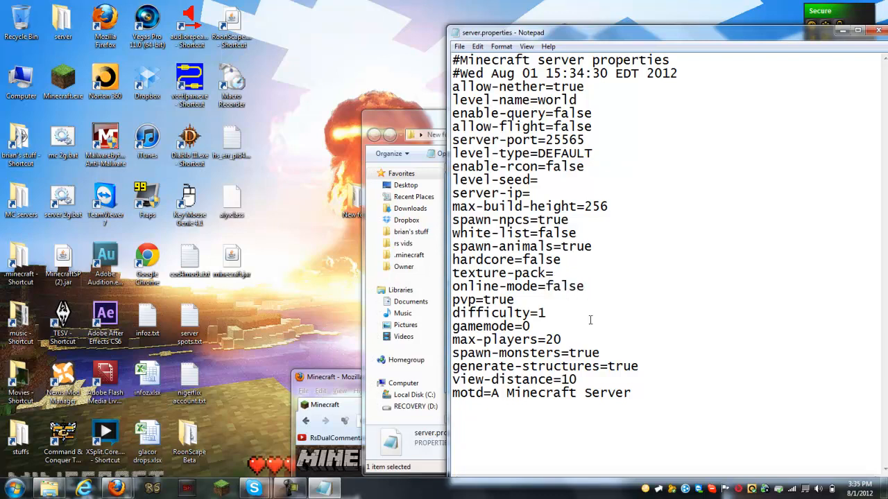
pyautogui.moveTo(647, 265); pyautogui.dragTo(502, 346)
pyautogui.click(573, 314)
# Step: Set server-ip to the Hamachi IP address and save server.properties
pyautogui.click(697, 489)
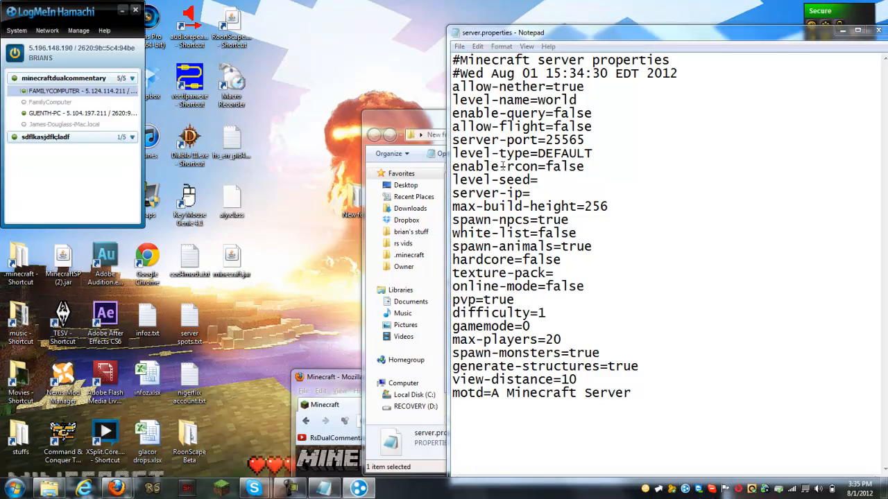
pyautogui.click(545, 191)
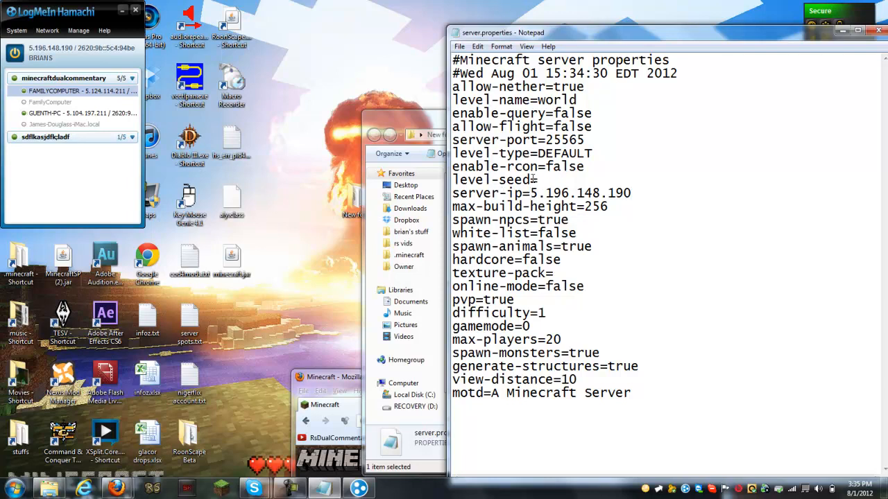
pyautogui.moveTo(524, 35); pyautogui.dragTo(412, 39)
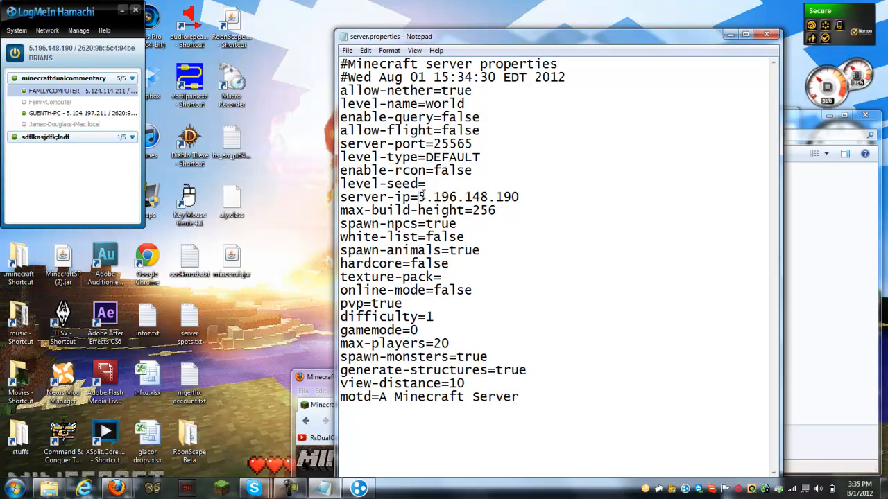
pyautogui.click(768, 34)
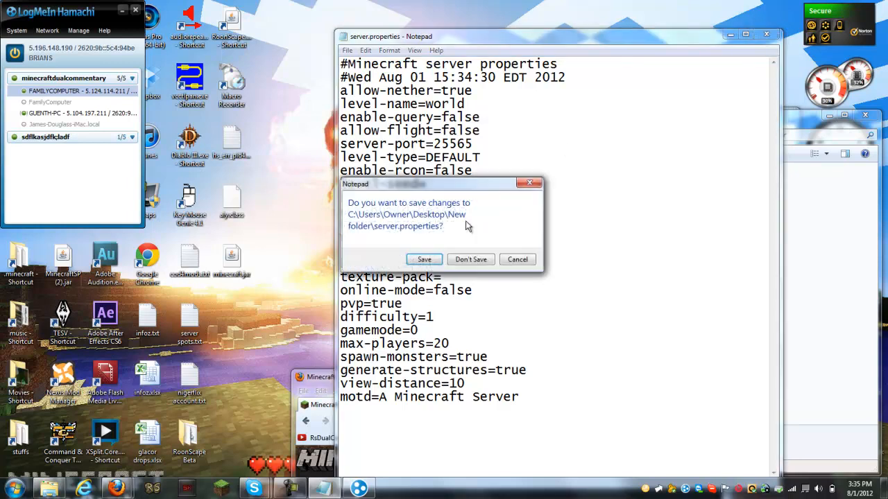
pyautogui.click(481, 257)
# Step: Open ops.txt from the server folder
pyautogui.moveTo(466, 40); pyautogui.dragTo(310, 66)
pyautogui.click(406, 278)
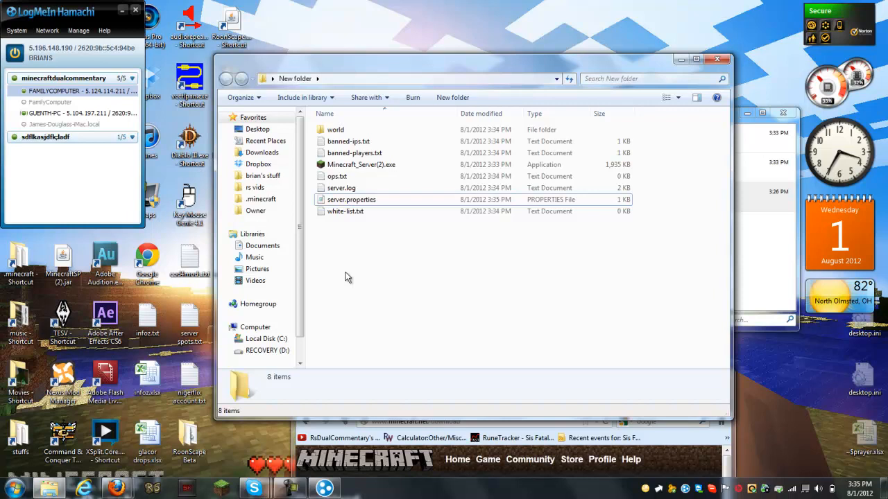
pyautogui.doubleClick(344, 176)
pyautogui.moveTo(387, 37); pyautogui.dragTo(536, 89)
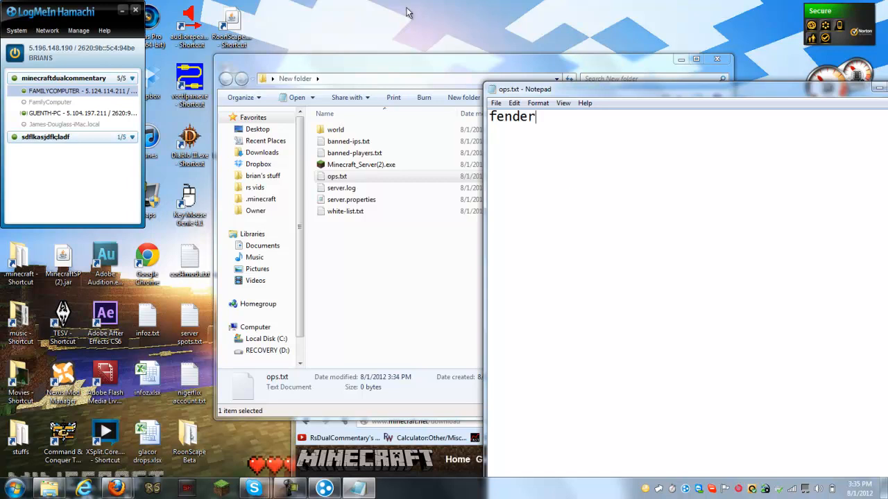
# Step: Save the operator usernames in ops.txt and close it
pyautogui.click(498, 103)
pyautogui.click(513, 140)
pyautogui.moveTo(534, 91); pyautogui.dragTo(439, 77)
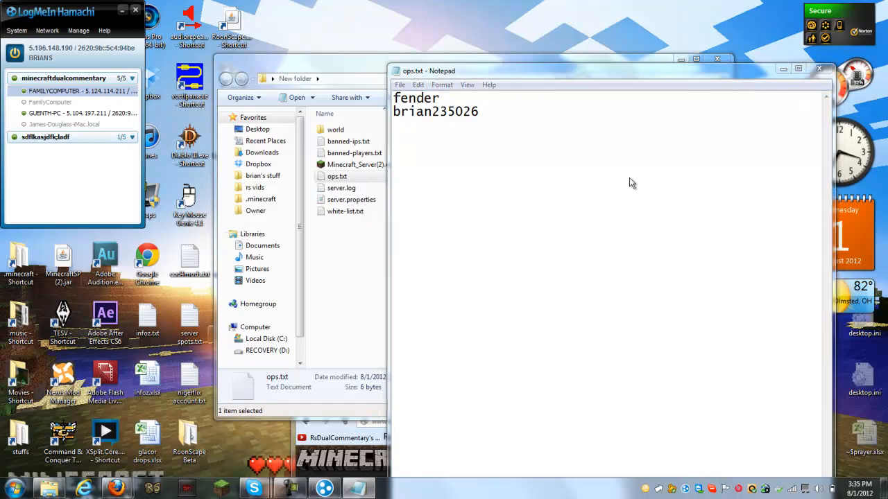
pyautogui.click(819, 68)
pyautogui.click(409, 266)
# Step: Reopen ops.txt to verify both username lines, then close it
pyautogui.doubleClick(361, 176)
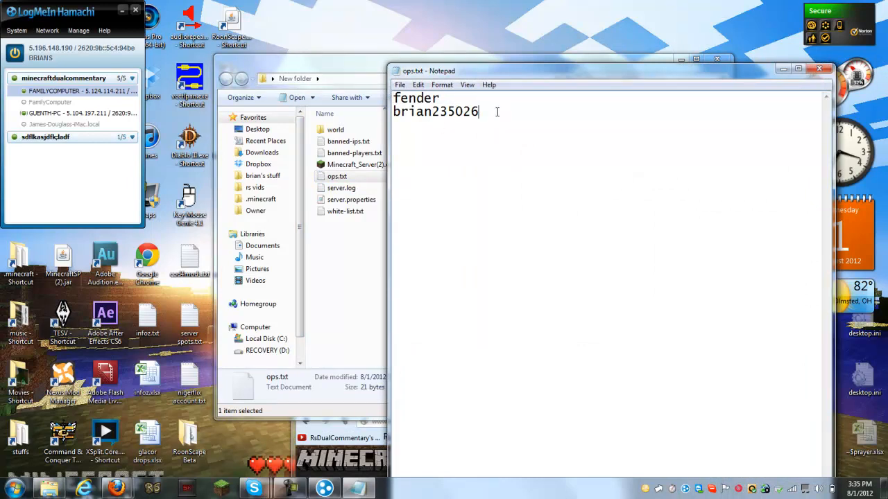
pyautogui.moveTo(505, 112); pyautogui.dragTo(391, 118)
pyautogui.moveTo(444, 103); pyautogui.dragTo(384, 100)
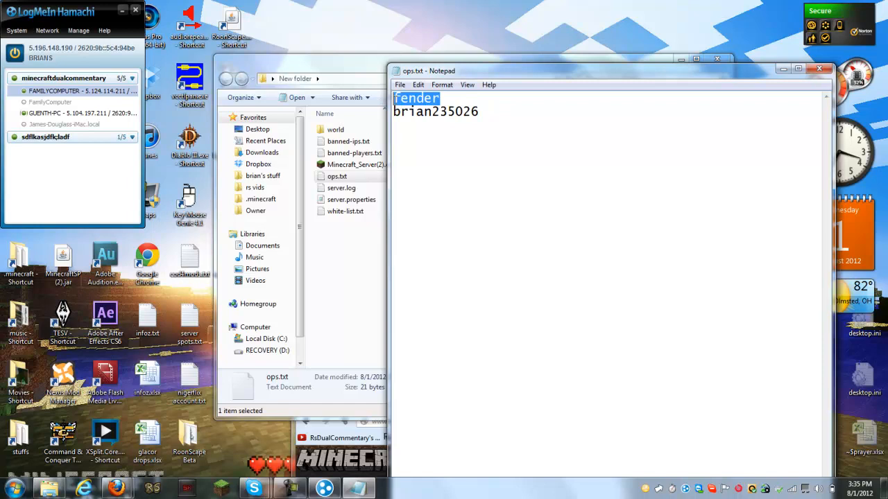
pyautogui.click(819, 68)
pyautogui.moveTo(538, 69); pyautogui.dragTo(575, 57)
pyautogui.click(429, 227)
# Step: Browse into the world folder and back to New folder
pyautogui.click(379, 111)
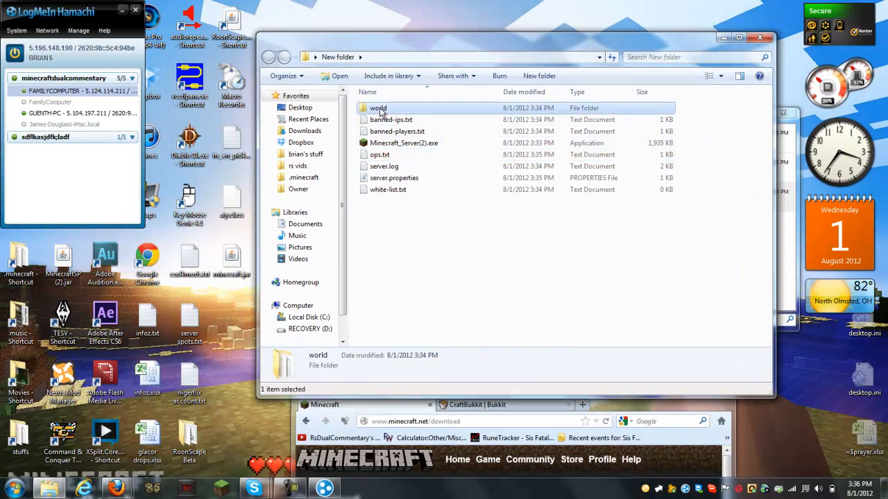
pyautogui.doubleClick(379, 111)
pyautogui.click(338, 57)
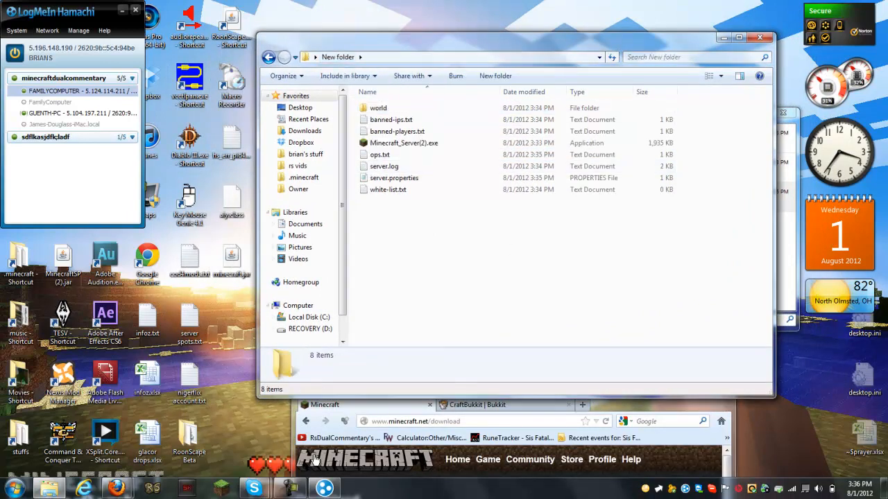
pyautogui.click(618, 409)
pyautogui.click(395, 201)
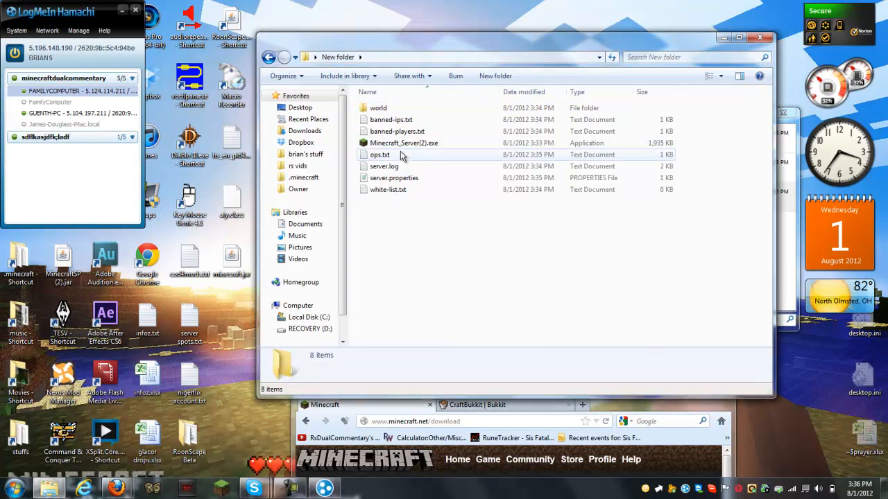
# Step: Relaunch Minecraft_Server(2).exe and mute Skype in the volume mixer
pyautogui.doubleClick(405, 143)
pyautogui.click(473, 253)
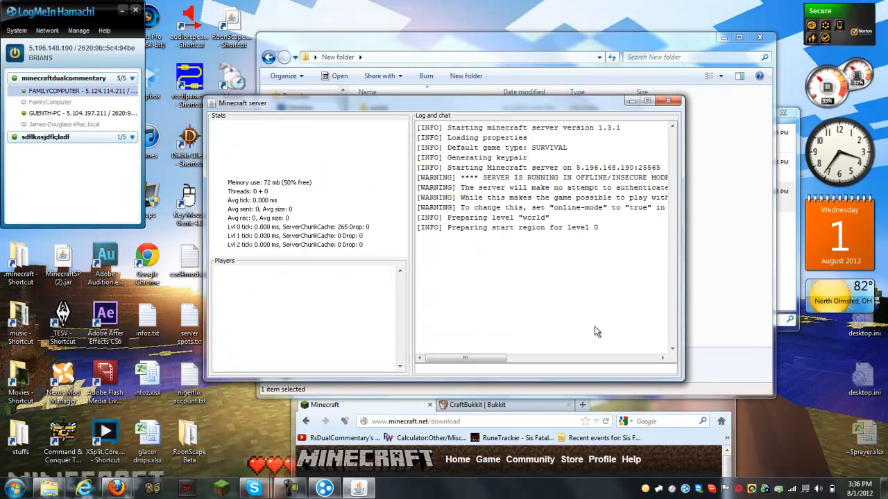
pyautogui.click(819, 489)
pyautogui.click(816, 457)
pyautogui.click(837, 442)
pyautogui.click(867, 284)
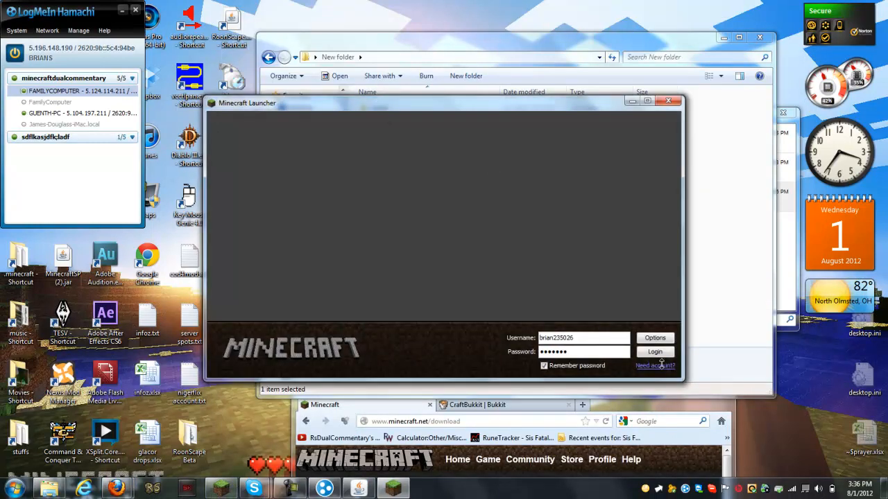
# Step: Log in to Minecraft and join 'my server' from the Multiplayer list
pyautogui.click(655, 351)
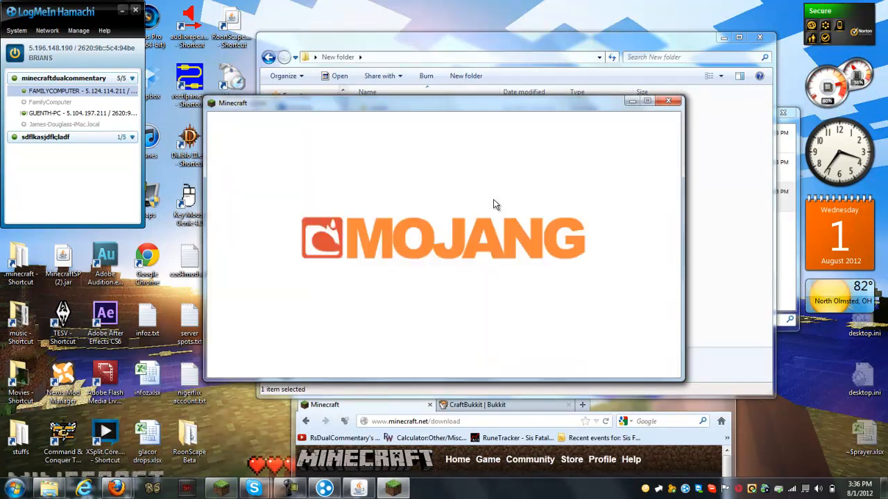
pyautogui.moveTo(294, 106); pyautogui.dragTo(387, 78)
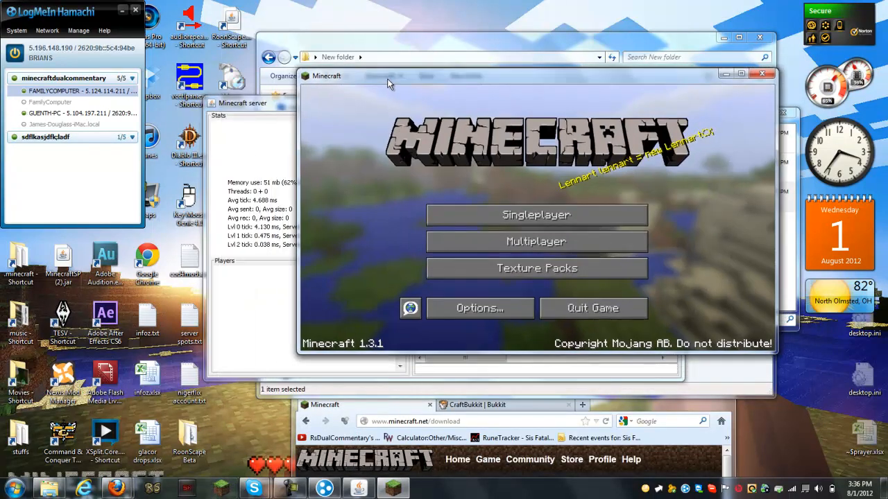
pyautogui.click(537, 241)
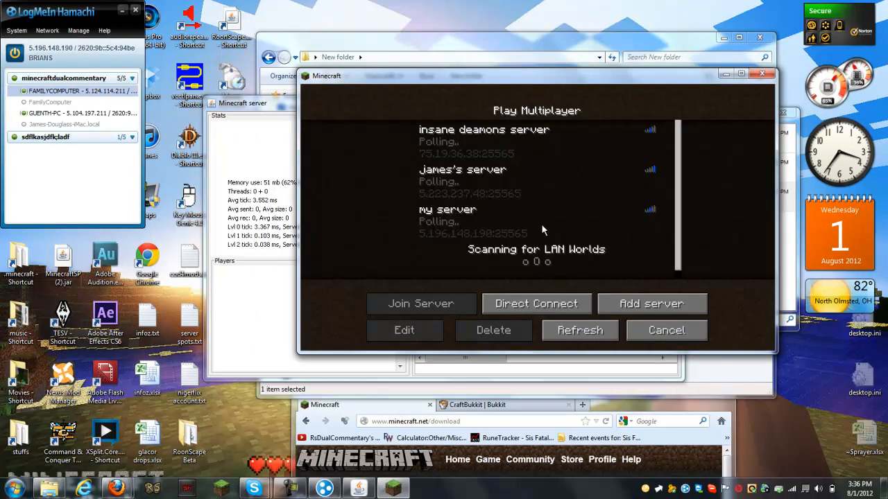
pyautogui.click(538, 235)
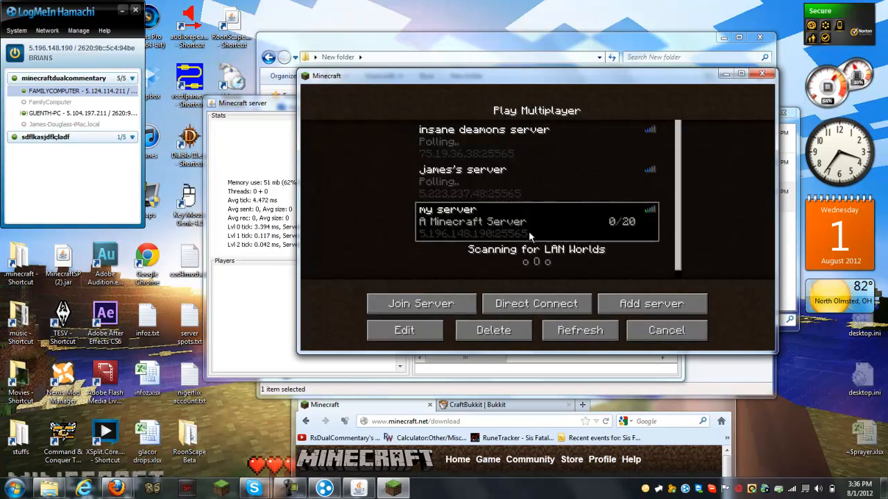
pyautogui.doubleClick(529, 231)
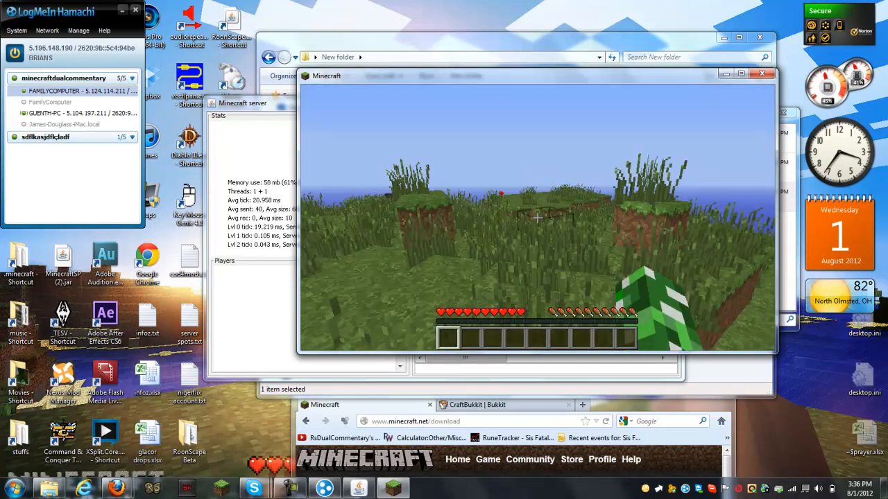
# Step: Toggle the F3 debug overlay on and off, then break nearby tall grass
pyautogui.hotkey('shift', 'F3')
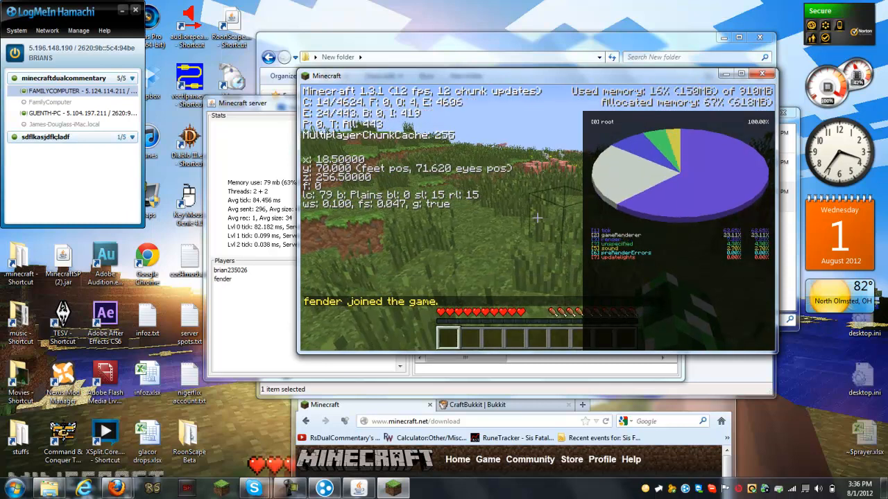
pyautogui.press('F3')
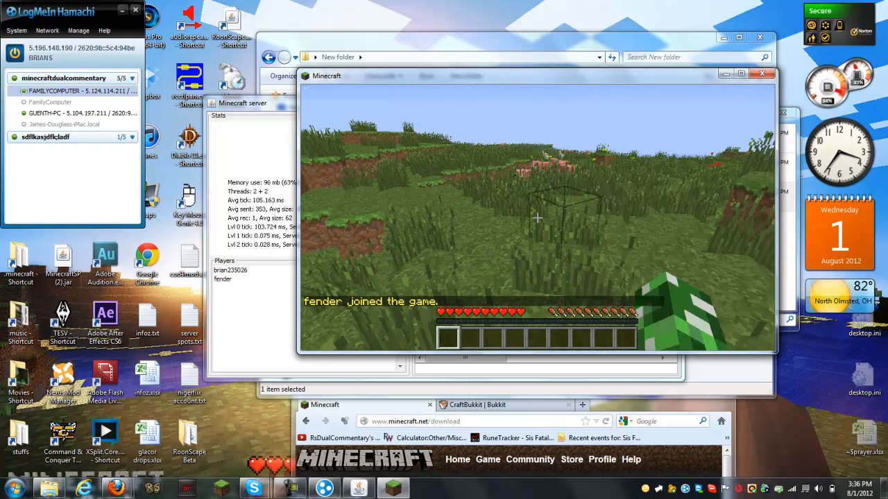
pyautogui.click(538, 218)
pyautogui.click(538, 218)
pyautogui.click(538, 218)
pyautogui.click(538, 218)
# Step: Attack the other player repeatedly, breaking grass and hitting a pig during the chase
pyautogui.click(538, 218)
pyautogui.click(537, 218)
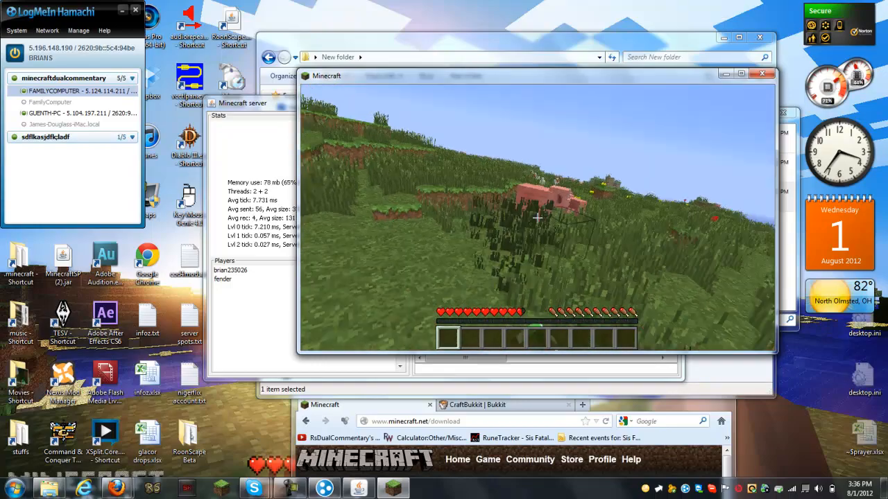
pyautogui.click(538, 218)
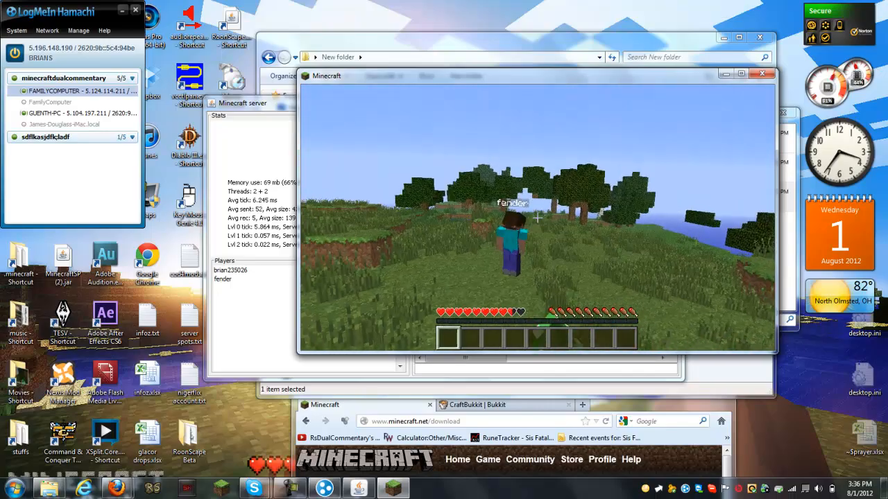
pyautogui.click(538, 218)
pyautogui.click(538, 217)
pyautogui.click(538, 218)
pyautogui.click(537, 218)
pyautogui.click(538, 217)
pyautogui.click(538, 217)
pyautogui.click(538, 218)
pyautogui.click(538, 217)
pyautogui.click(537, 218)
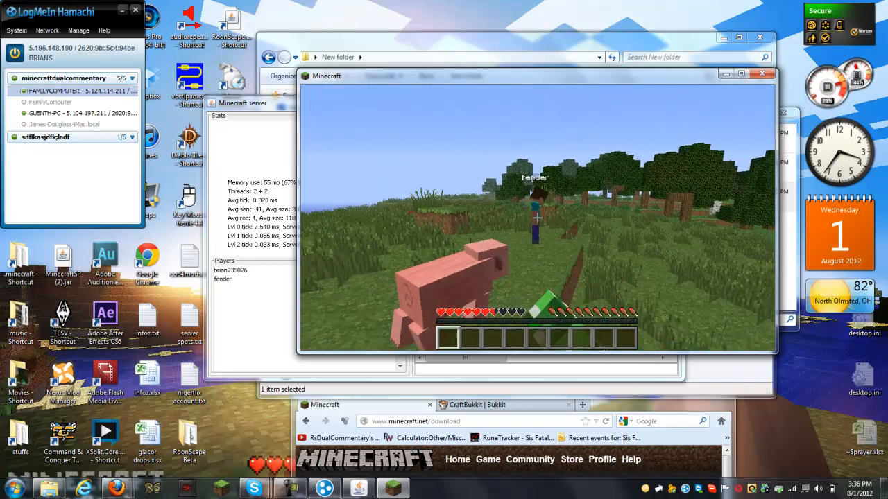
pyautogui.click(538, 218)
pyautogui.click(537, 217)
pyautogui.click(537, 218)
pyautogui.click(537, 217)
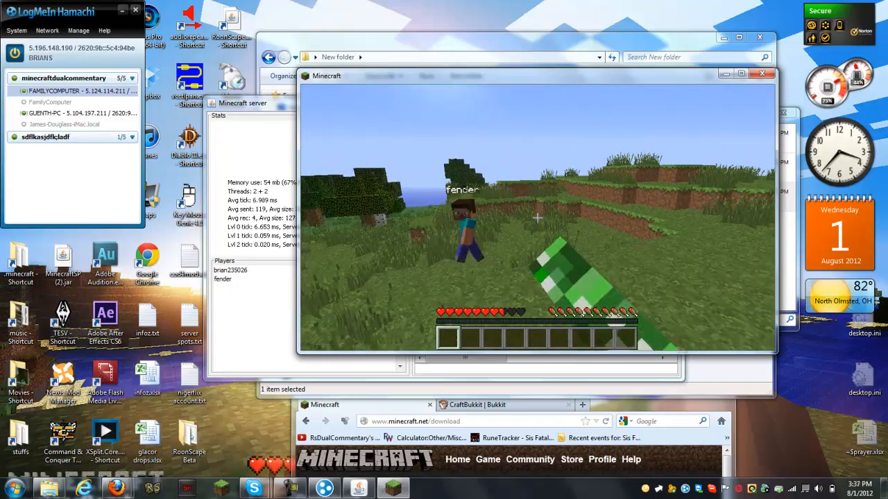
pyautogui.click(538, 218)
pyautogui.click(537, 218)
pyautogui.click(538, 218)
# Step: Hit the other player and the pig, break grass for seeds, and climb onto the grass step
pyautogui.click(537, 217)
pyautogui.click(537, 218)
pyautogui.click(537, 218)
pyautogui.click(538, 218)
pyautogui.click(537, 218)
pyautogui.click(538, 218)
pyautogui.click(537, 218)
pyautogui.click(537, 218)
pyautogui.click(537, 218)
pyautogui.click(538, 218)
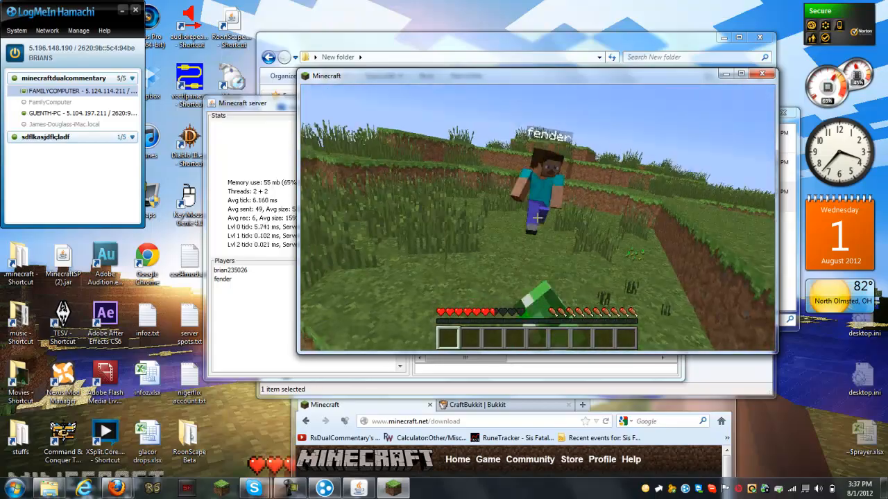
pyautogui.click(538, 217)
pyautogui.click(538, 218)
pyautogui.click(537, 217)
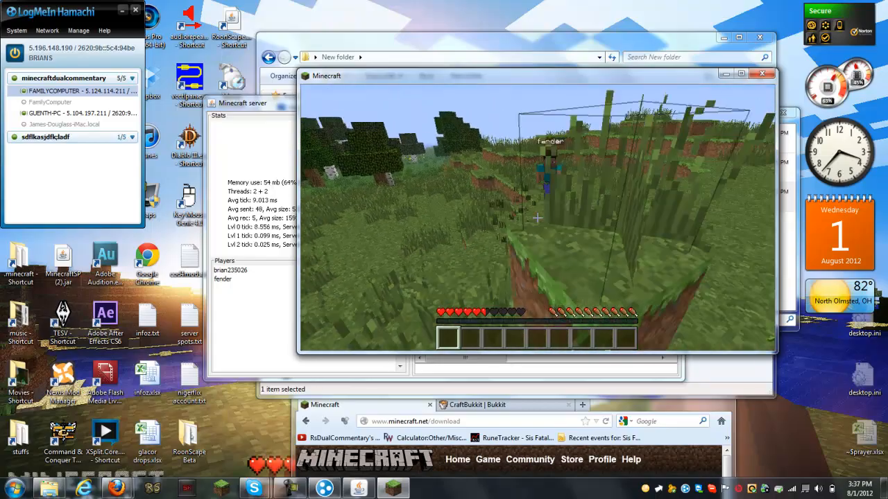
pyautogui.click(538, 218)
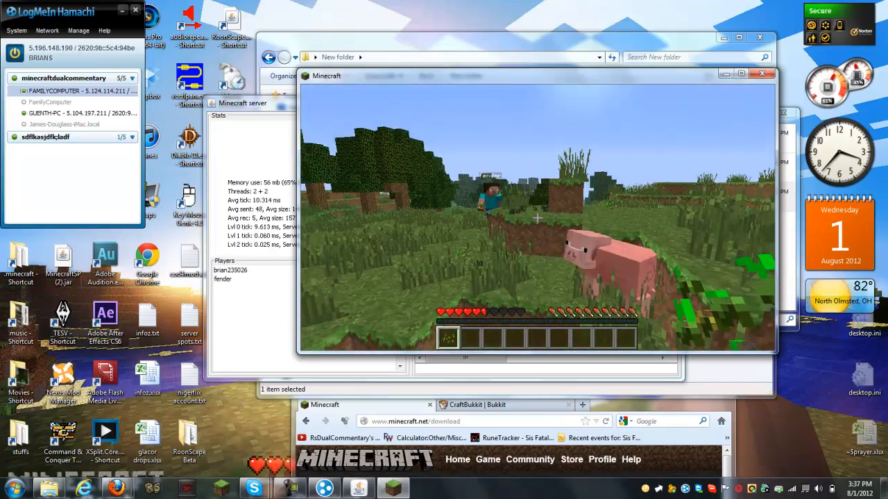
pyautogui.click(538, 218)
pyautogui.press('w')
pyautogui.click(538, 218)
pyautogui.click(537, 218)
pyautogui.press('w')
pyautogui.click(538, 217)
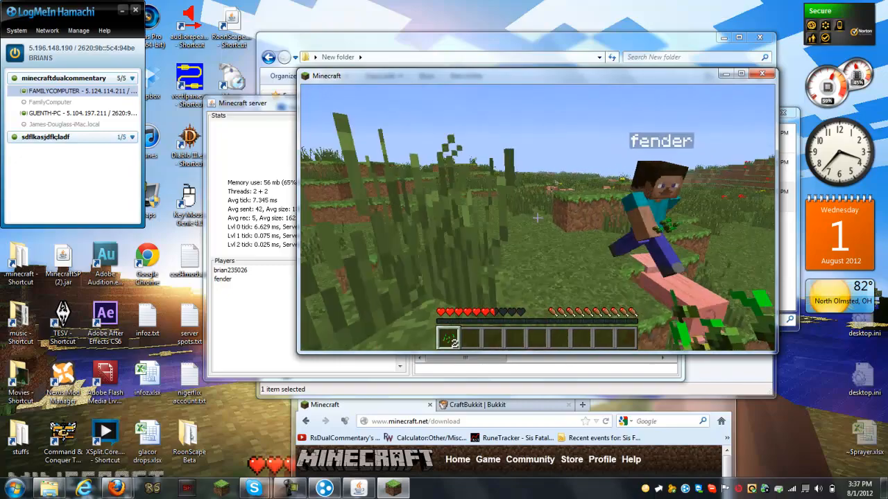
pyautogui.click(538, 218)
pyautogui.click(537, 218)
pyautogui.press('w')
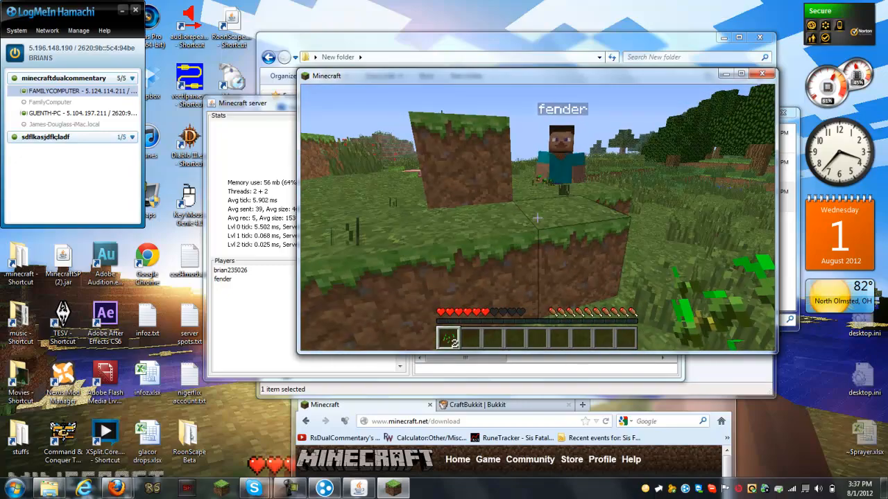
pyautogui.press('space')
# Step: Chase and hit the other player across the grass, then pause and disconnect from the server
pyautogui.press('w')
pyautogui.click(538, 217)
pyautogui.click(538, 218)
pyautogui.click(537, 217)
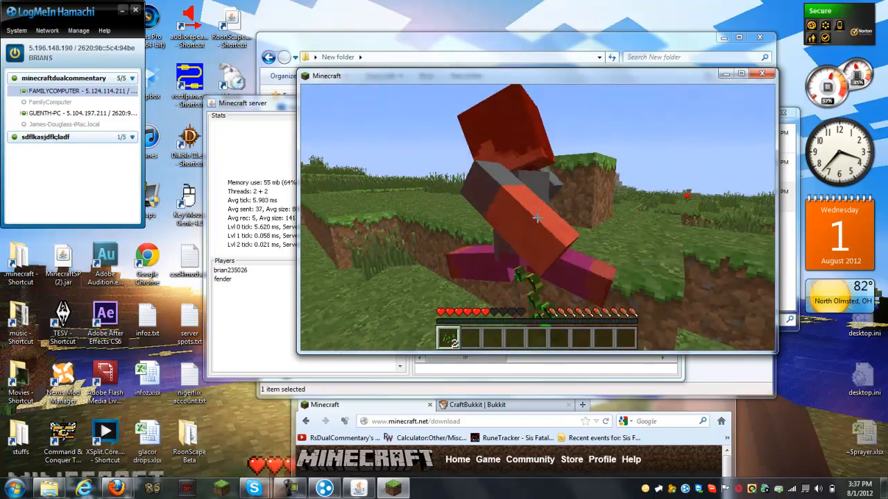
pyautogui.click(538, 218)
pyautogui.press('w')
pyautogui.click(538, 217)
pyautogui.click(537, 218)
pyautogui.click(538, 218)
pyautogui.click(537, 218)
pyautogui.press('w')
pyautogui.click(538, 218)
pyautogui.click(537, 218)
pyautogui.click(538, 218)
pyautogui.press('w')
pyautogui.click(538, 218)
pyautogui.click(537, 218)
pyautogui.click(537, 217)
pyautogui.click(538, 217)
pyautogui.press('w')
pyautogui.click(537, 218)
pyautogui.click(538, 217)
pyautogui.click(537, 218)
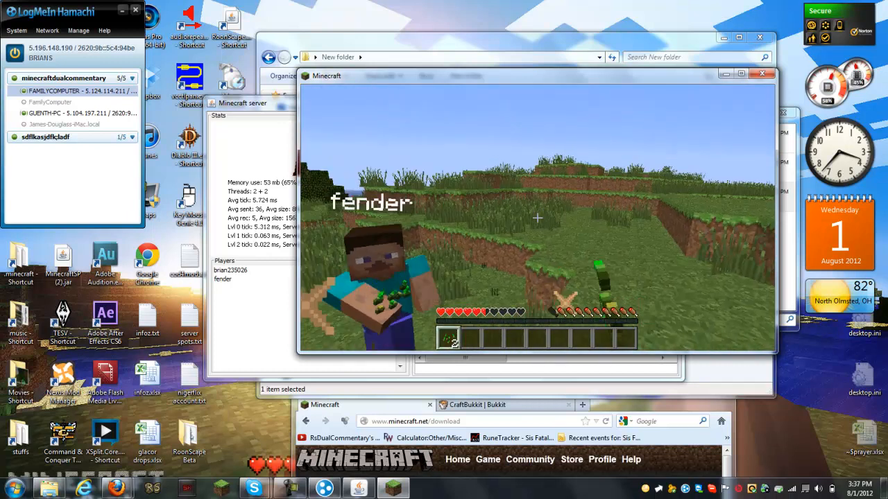
pyautogui.click(538, 218)
pyautogui.press('Escape')
pyautogui.click(552, 276)
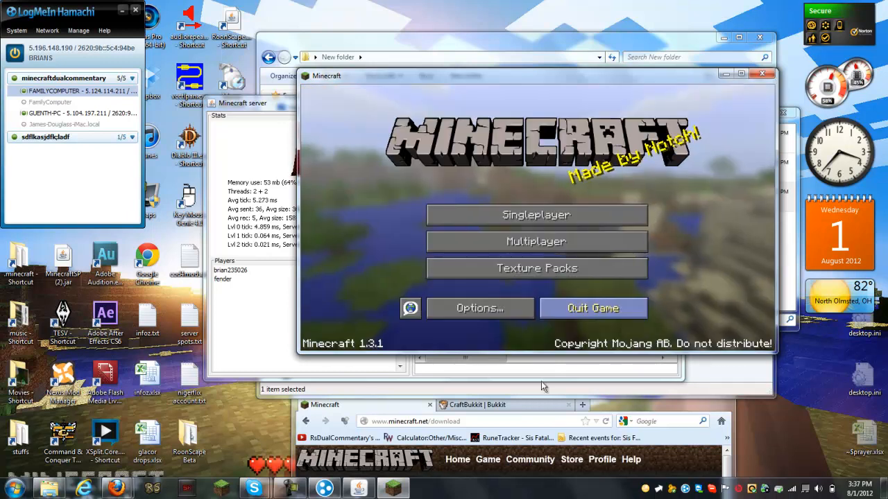
# Step: Shut down the server by entering 'stop' in the server console
pyautogui.click(482, 372)
pyautogui.write('stop')
pyautogui.press('Return')
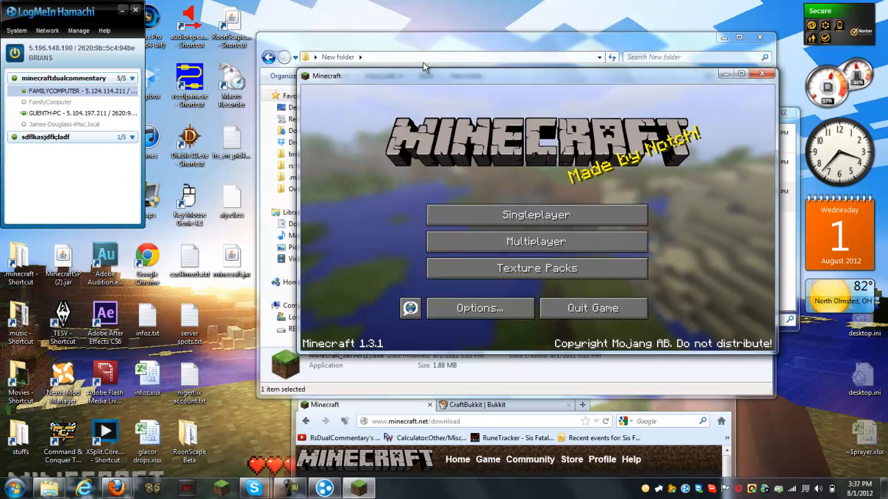
# Step: Create a new text document named runserver in the server folder and open it
pyautogui.moveTo(312, 82); pyautogui.dragTo(565, 185)
pyautogui.click(426, 244)
pyautogui.rightClick(425, 244)
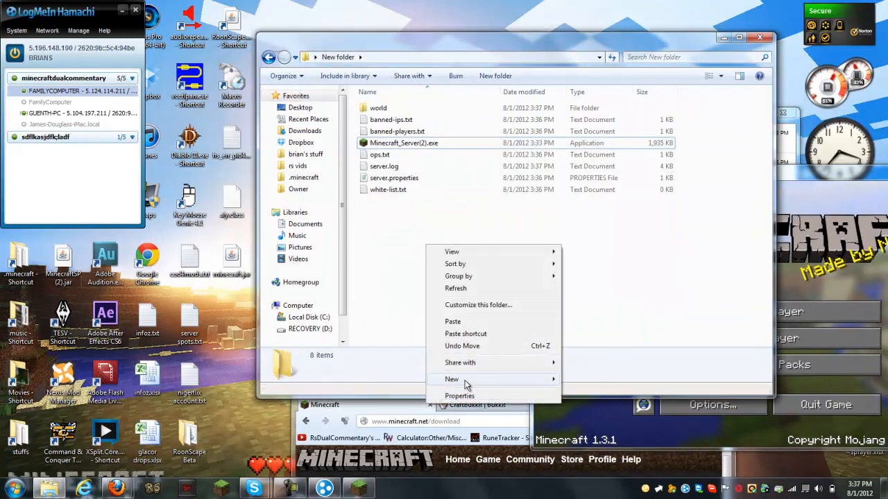
pyautogui.moveTo(458, 379)
pyautogui.click(600, 342)
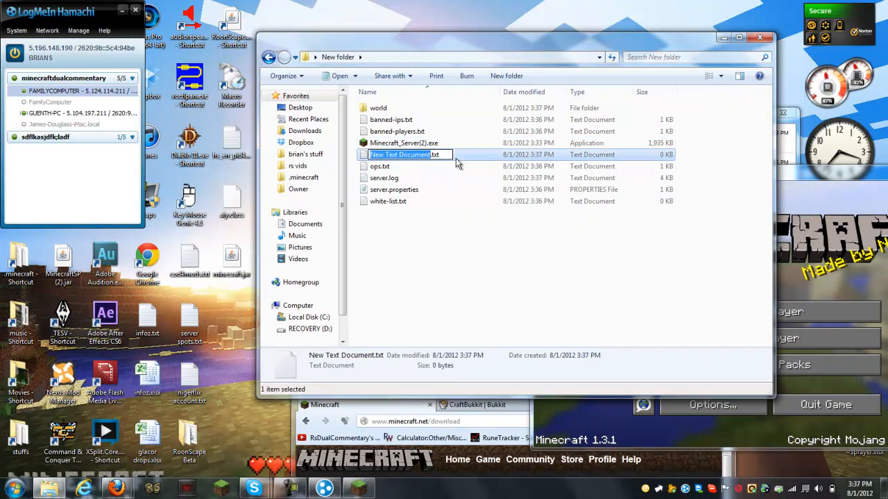
pyautogui.write('runserver')
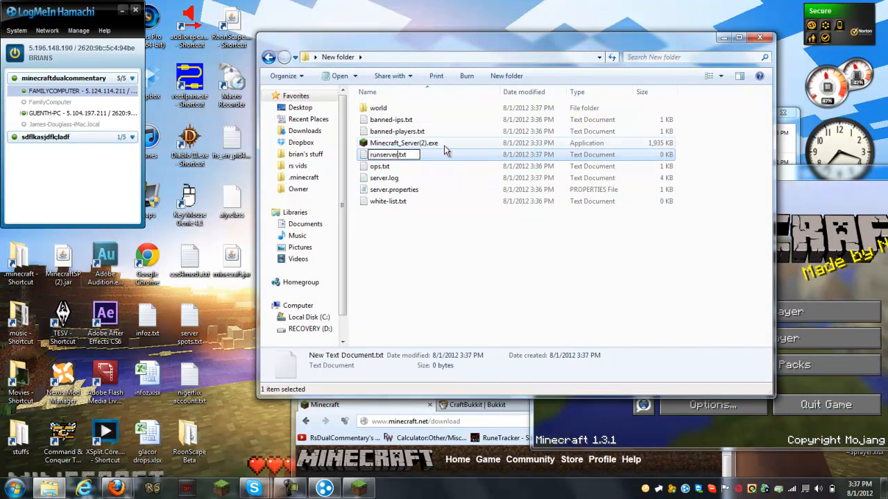
pyautogui.click(416, 302)
pyautogui.doubleClick(382, 167)
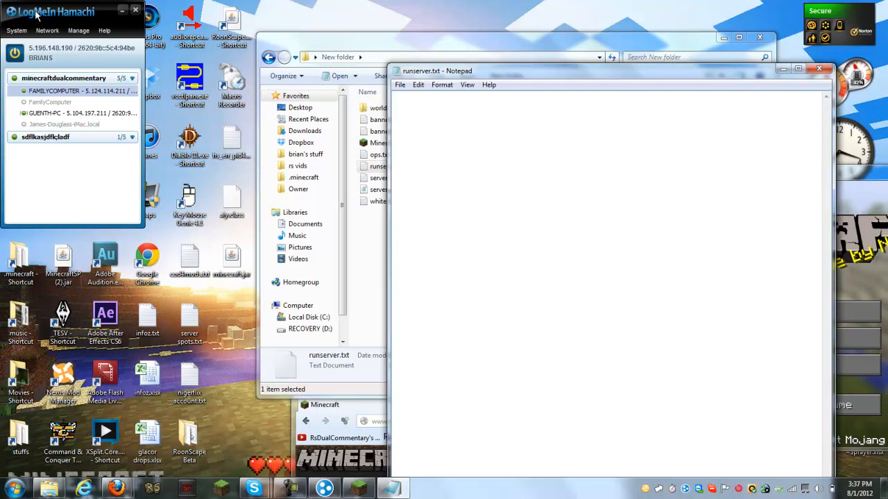
# Step: Open the server2g.bat desktop script in a text editor and browse its Edit menu
pyautogui.moveTo(32, 11); pyautogui.dragTo(128, 311)
pyautogui.rightClick(62, 142)
pyautogui.rightClick(63, 194)
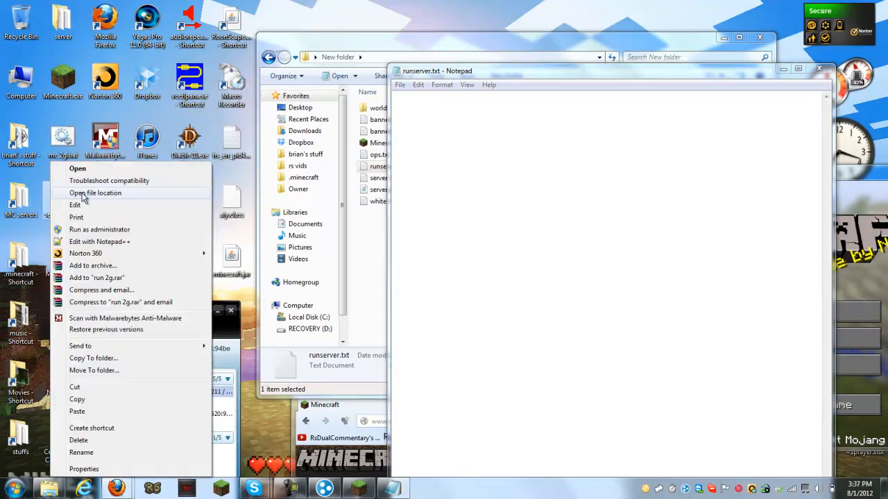
pyautogui.click(82, 205)
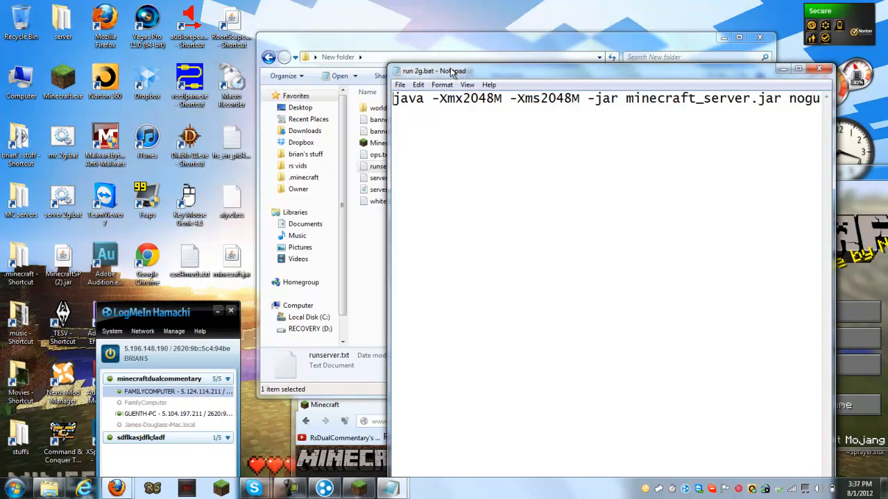
pyautogui.moveTo(461, 70); pyautogui.dragTo(233, 66)
pyautogui.moveTo(158, 95); pyautogui.dragTo(166, 96)
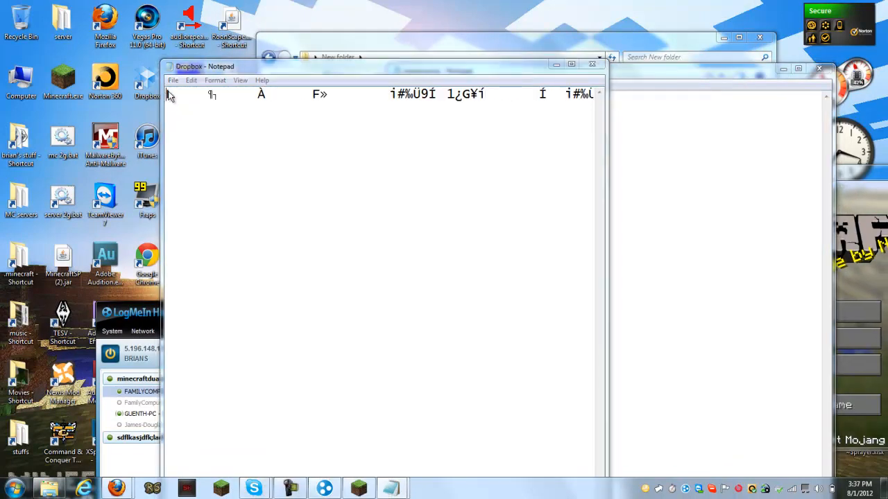
pyautogui.click(190, 80)
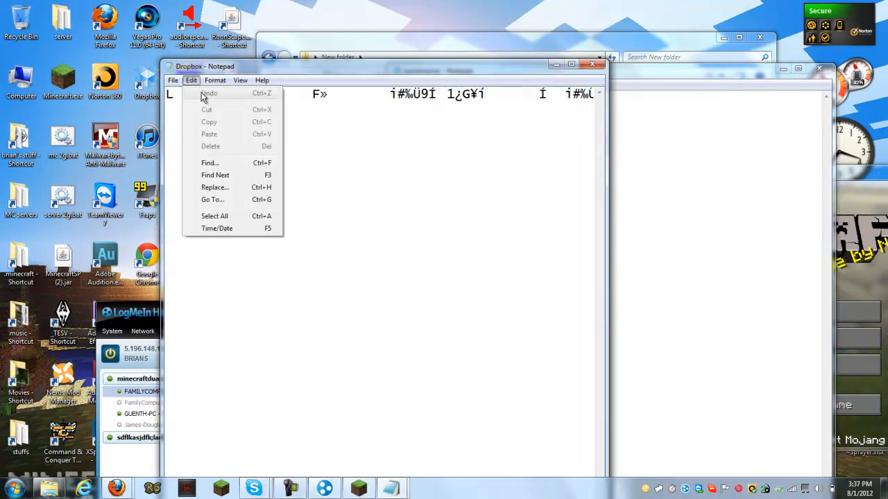
pyautogui.click(440, 156)
# Step: Close the Dropbox notes, open 2g.bat for editing, and copy its java command line
pyautogui.click(592, 64)
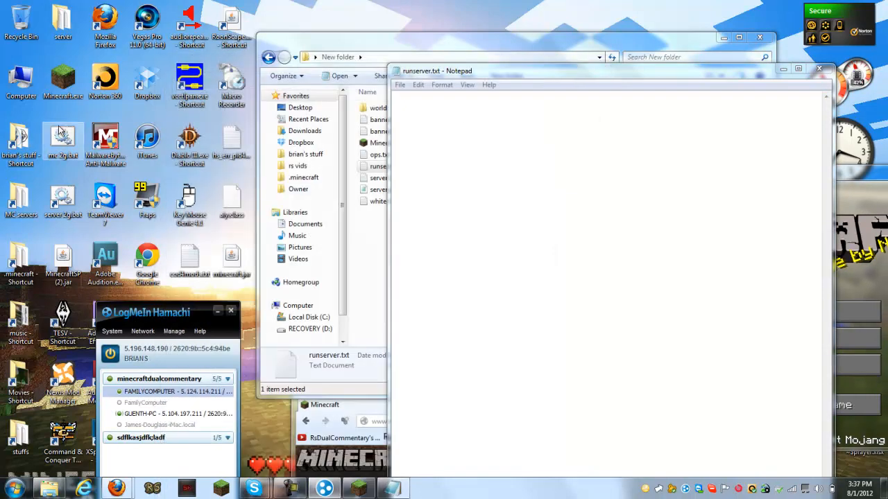
pyautogui.rightClick(73, 198)
pyautogui.click(97, 211)
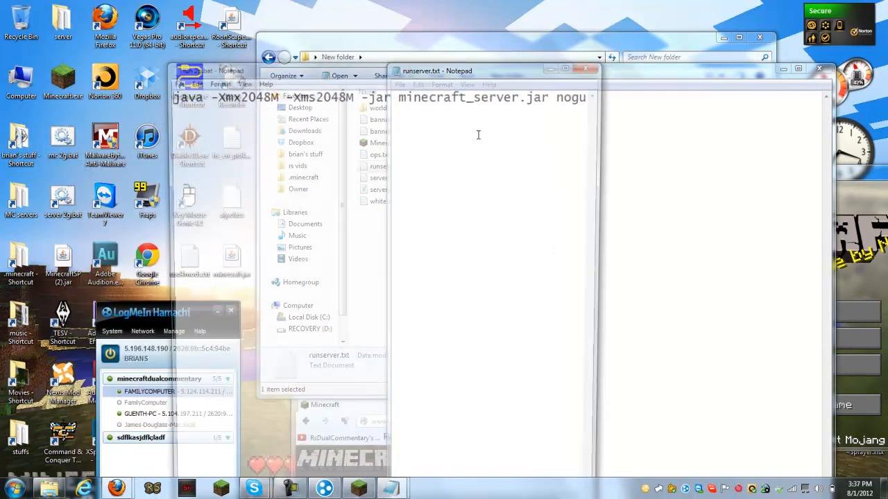
pyautogui.moveTo(166, 94); pyautogui.dragTo(636, 92)
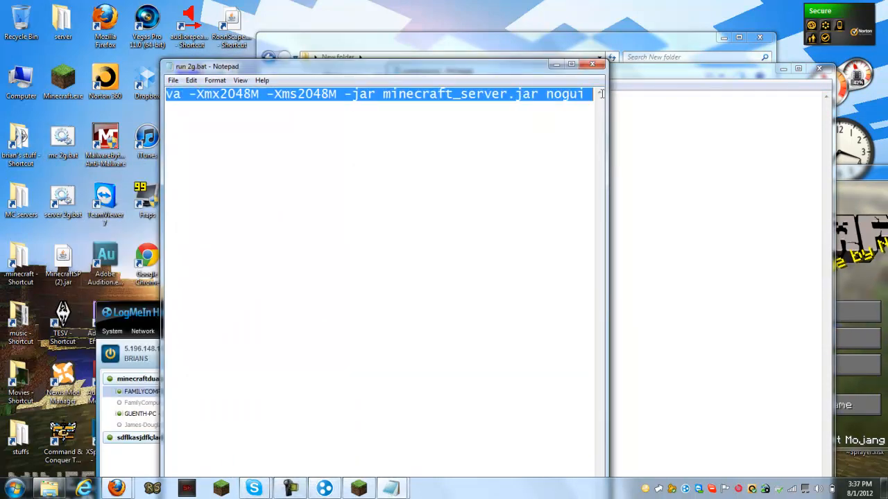
pyautogui.rightClick(545, 98)
pyautogui.click(573, 135)
pyautogui.moveTo(436, 107); pyautogui.dragTo(221, 109)
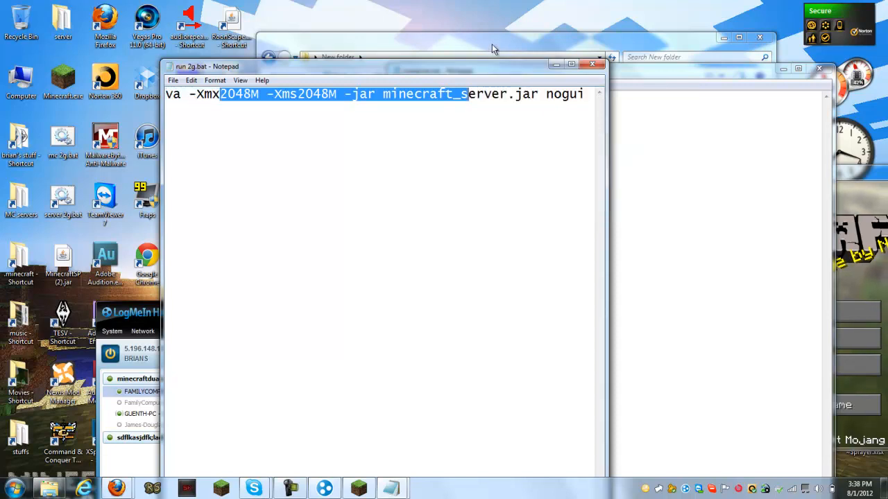
pyautogui.click(410, 103)
# Step: Rearrange the windows and highlight the minecraft_server jar name in the run 2g.bat command
pyautogui.moveTo(381, 67); pyautogui.dragTo(602, 185)
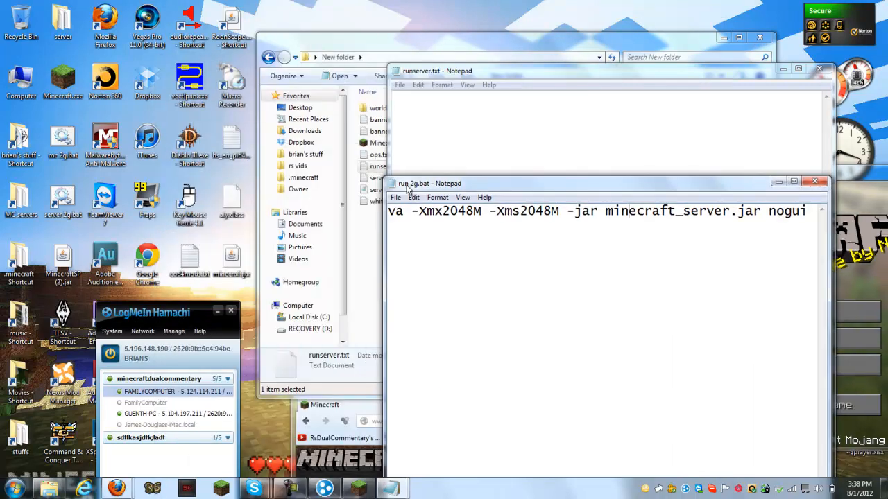
pyautogui.click(356, 235)
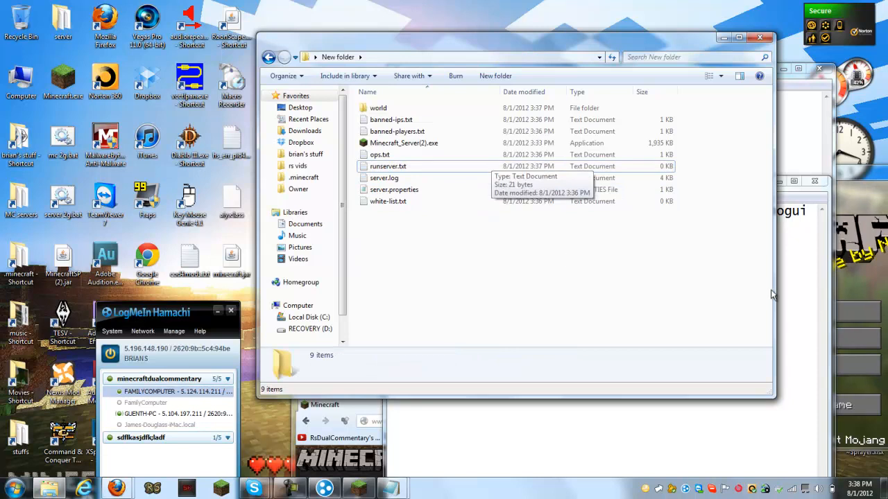
pyautogui.click(783, 238)
pyautogui.moveTo(612, 210); pyautogui.dragTo(719, 211)
pyautogui.moveTo(597, 211); pyautogui.dragTo(730, 203)
pyautogui.moveTo(603, 211); pyautogui.dragTo(686, 210)
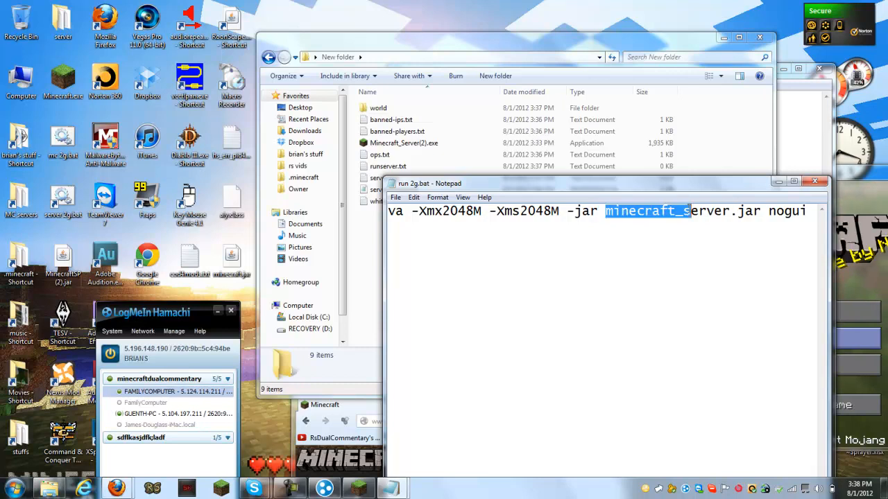
# Step: Drag the downloaded minecraft_server(1).jar into New folder and rename it minecraft_server.jar
pyautogui.click(156, 438)
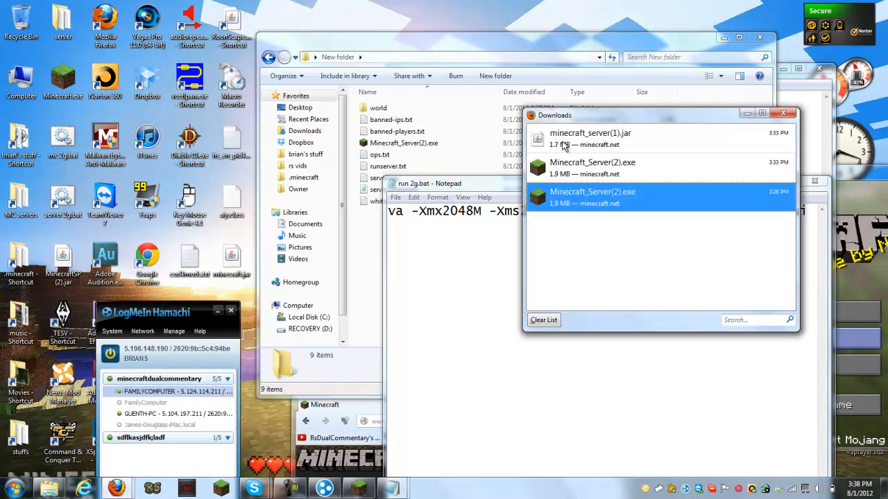
pyautogui.moveTo(343, 244); pyautogui.dragTo(428, 214)
pyautogui.rightClick(398, 214)
pyautogui.click(428, 445)
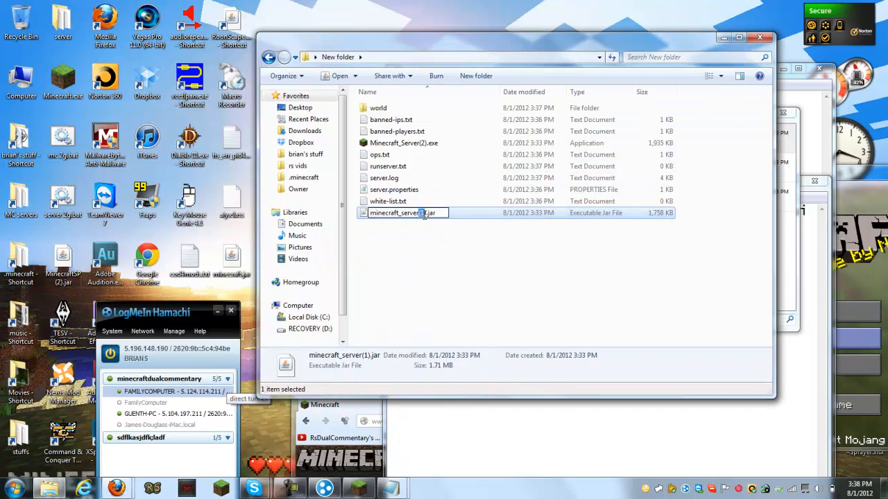
pyautogui.press('BackSpace')
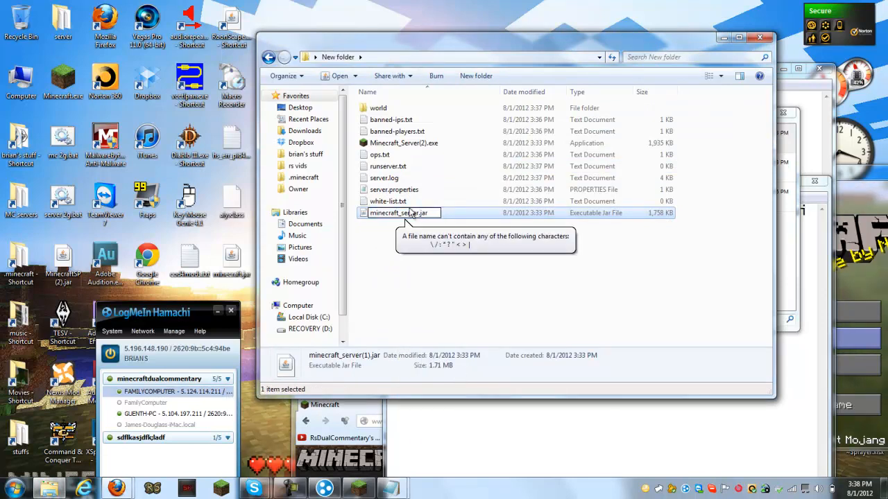
pyautogui.press('Return')
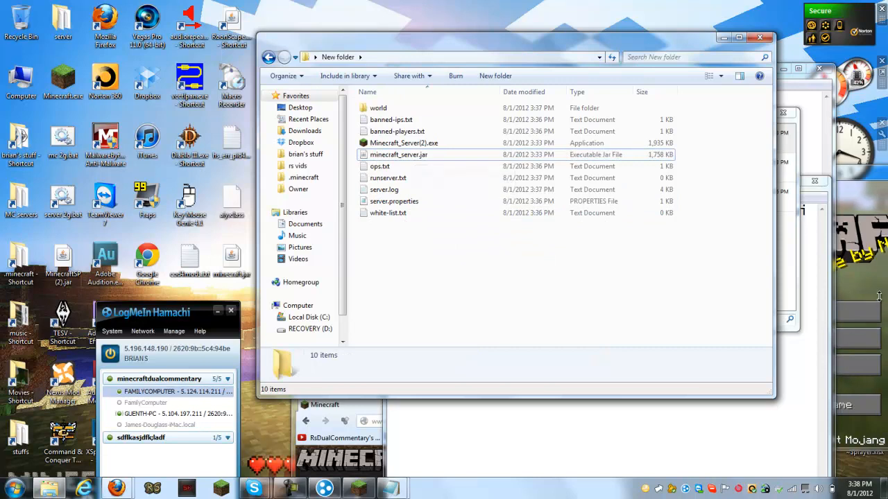
# Step: In run 2g.bat, highlight the jar name and the 2048 memory value after -Xms
pyautogui.click(804, 287)
pyautogui.moveTo(613, 215); pyautogui.dragTo(736, 221)
pyautogui.moveTo(522, 211); pyautogui.dragTo(553, 212)
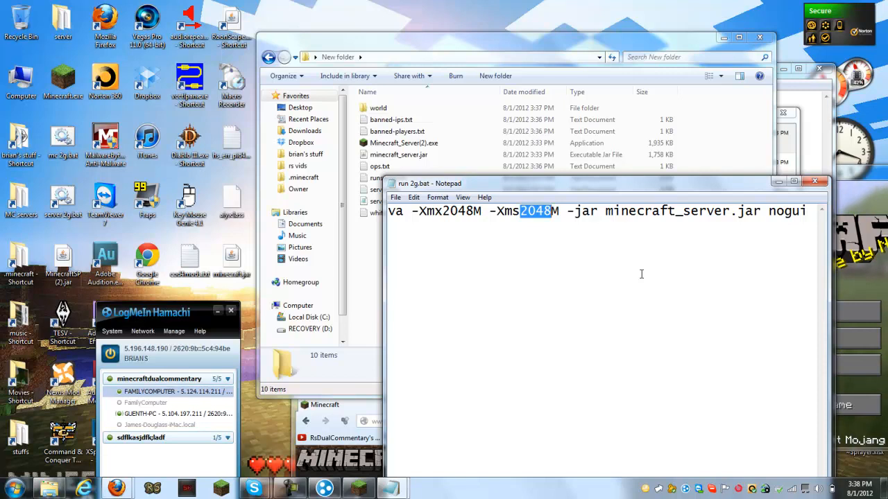
pyautogui.moveTo(527, 186); pyautogui.dragTo(456, 136)
pyautogui.rightClick(53, 149)
pyautogui.click(78, 168)
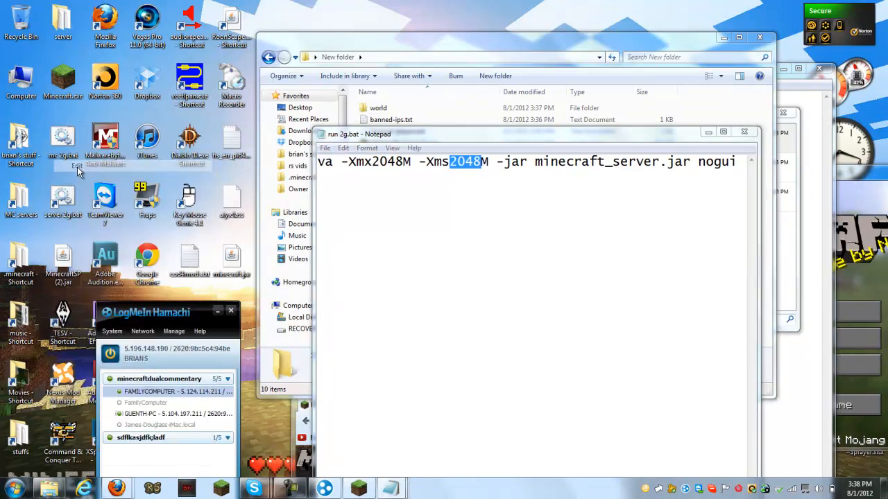
pyautogui.moveTo(294, 94); pyautogui.dragTo(609, 98)
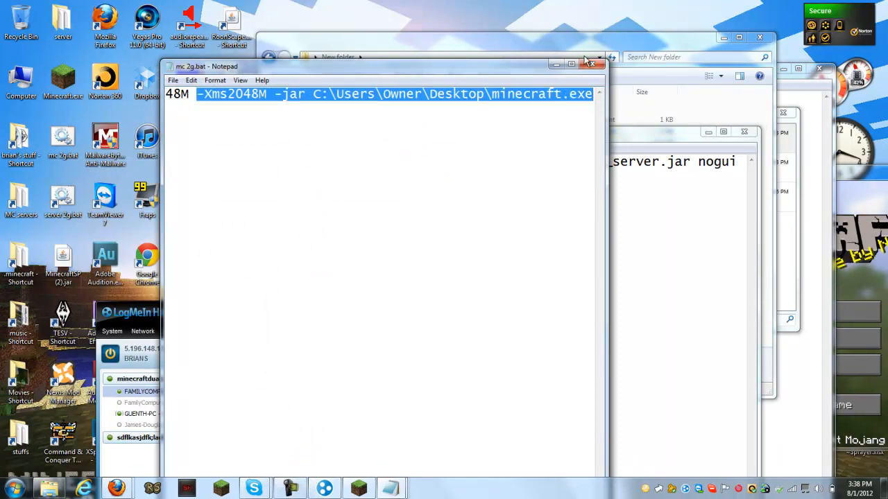
pyautogui.click(591, 64)
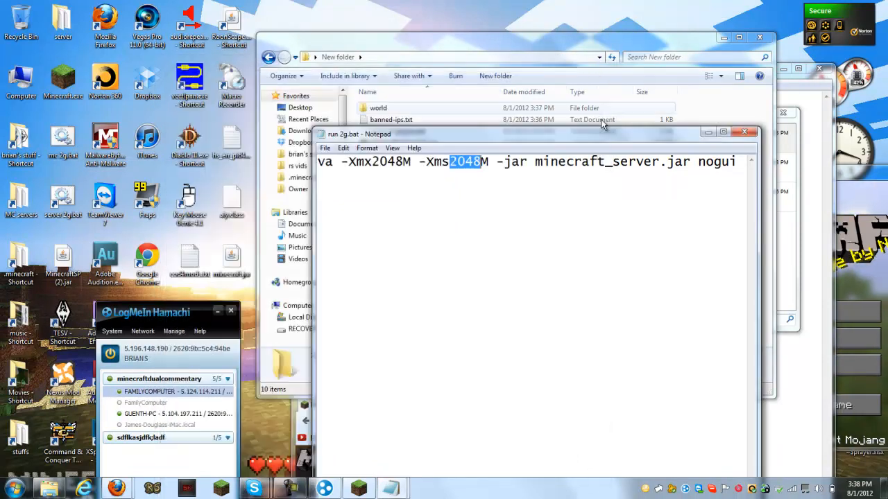
pyautogui.moveTo(525, 135); pyautogui.dragTo(491, 101)
pyautogui.click(457, 130)
pyautogui.moveTo(422, 129); pyautogui.dragTo(255, 150)
pyautogui.click(350, 128)
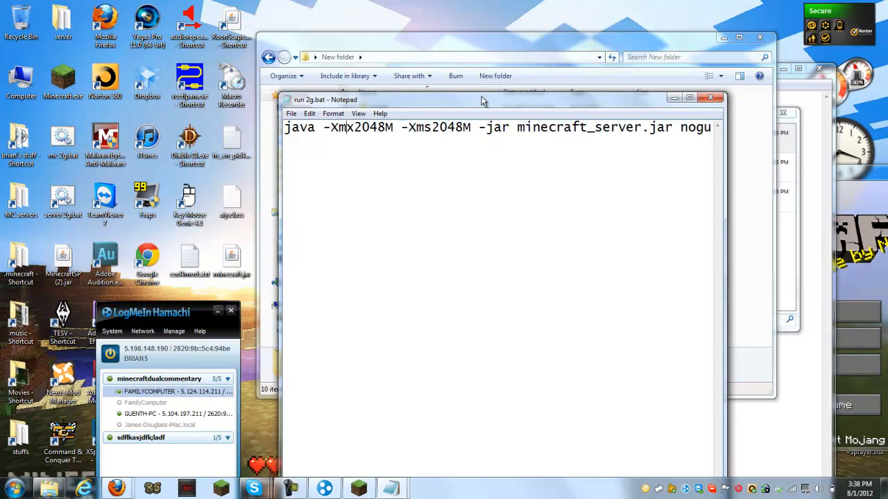
pyautogui.moveTo(486, 104); pyautogui.dragTo(397, 78)
pyautogui.moveTo(240, 106); pyautogui.dragTo(624, 90)
# Step: Start Save As and navigate to Desktop > New folder as the save location
pyautogui.click(203, 87)
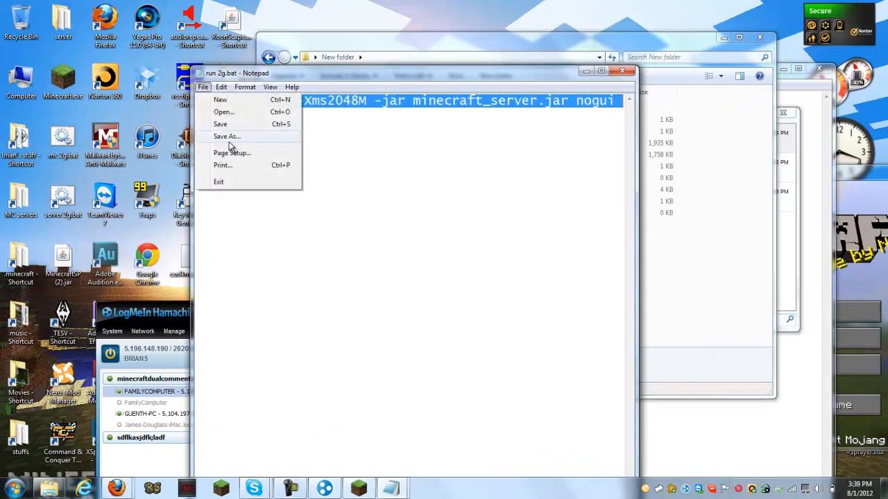
pyautogui.click(233, 136)
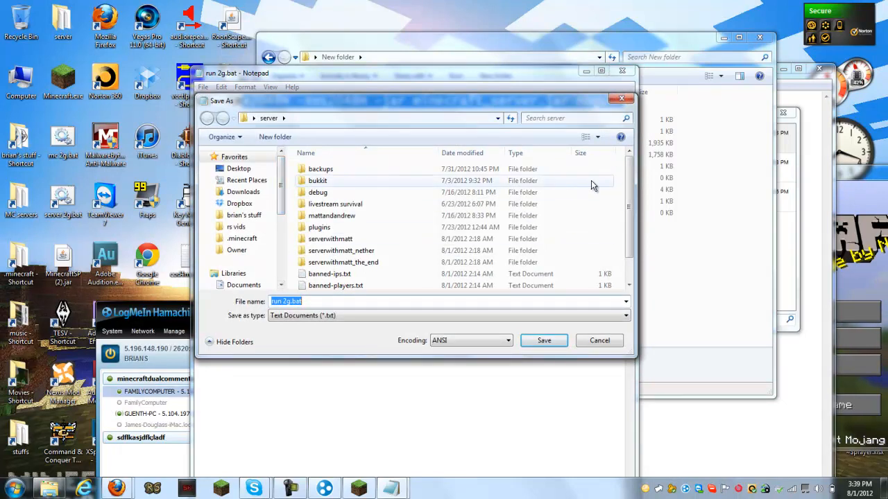
pyautogui.scroll(-1, 439, 182)
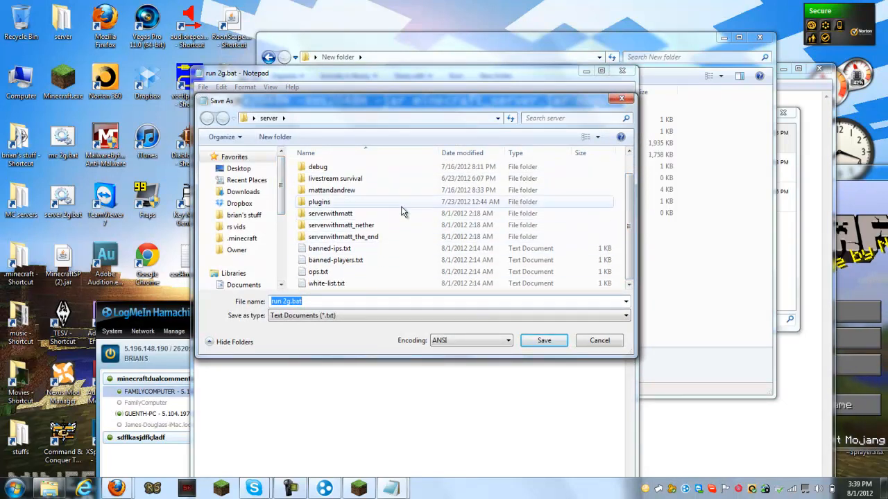
pyautogui.click(239, 168)
pyautogui.click(424, 216)
pyautogui.scroll(-3, 424, 216)
pyautogui.doubleClick(337, 202)
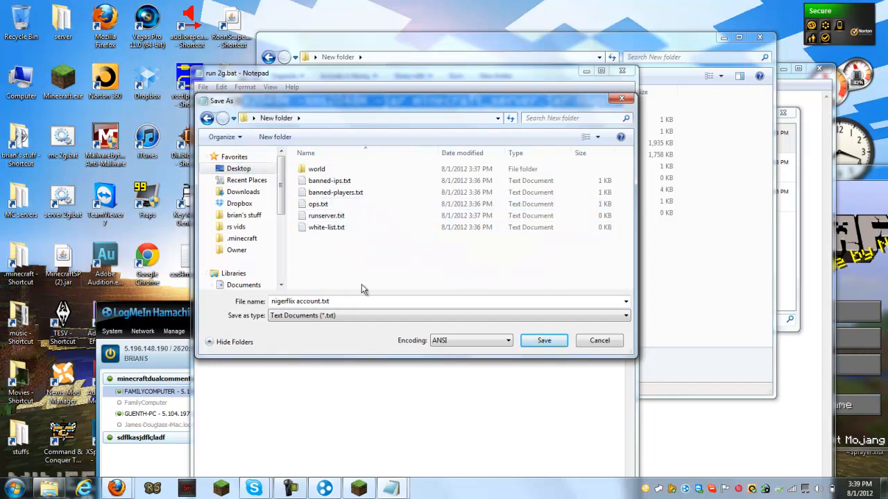
# Step: Save the file as run.bat with type All Files (*.*), then close Notepad
pyautogui.click(321, 303)
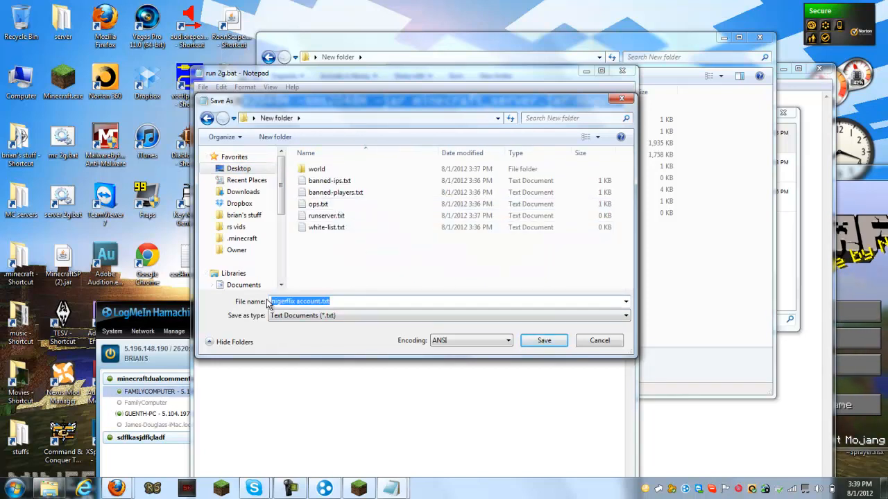
pyautogui.moveTo(271, 305); pyautogui.dragTo(324, 302)
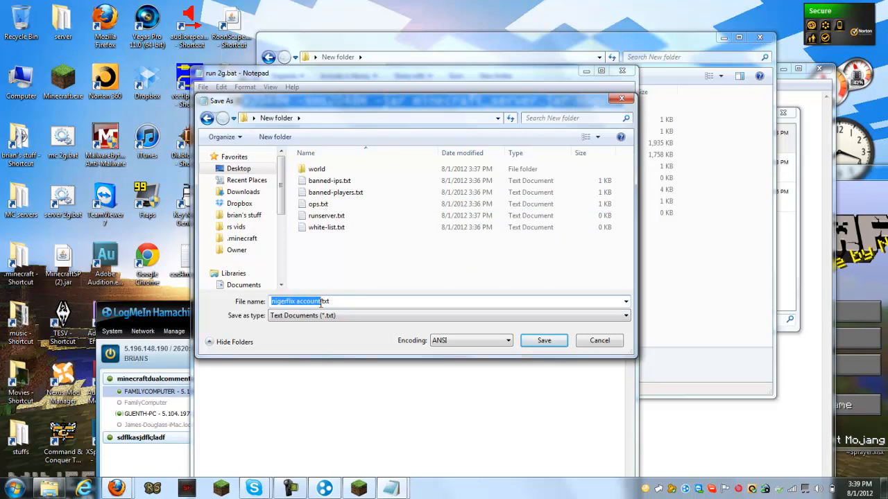
pyautogui.press('BackSpace')
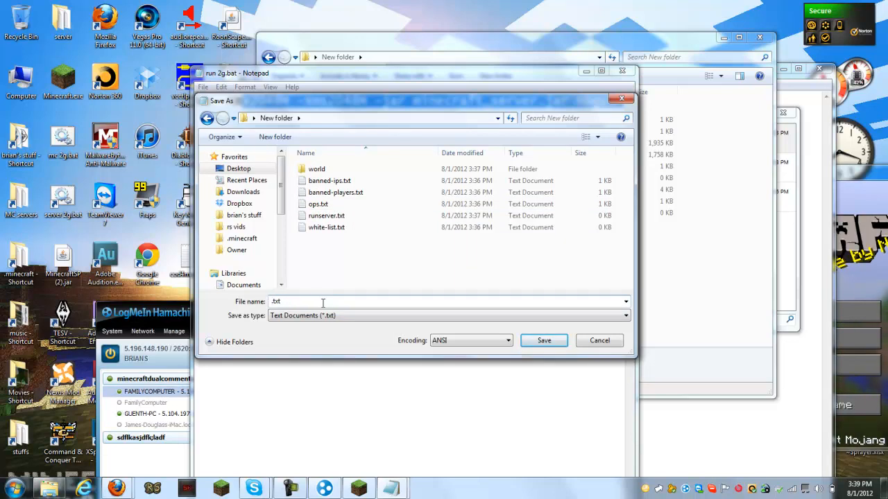
pyautogui.click(329, 315)
pyautogui.click(283, 332)
pyautogui.moveTo(287, 304); pyautogui.dragTo(260, 297)
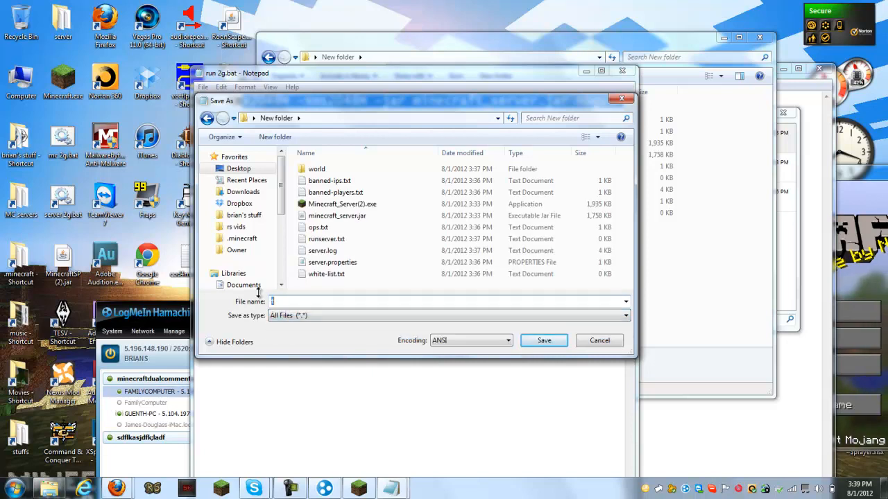
pyautogui.write('run.bat')
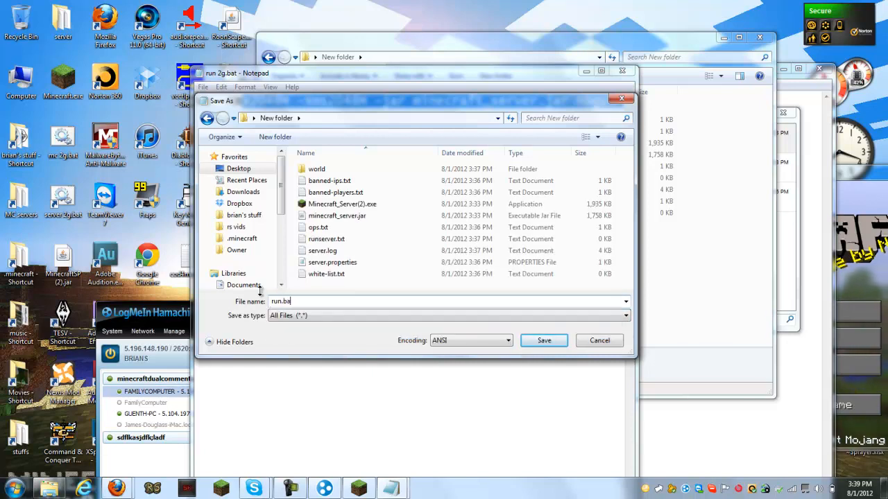
pyautogui.press('Return')
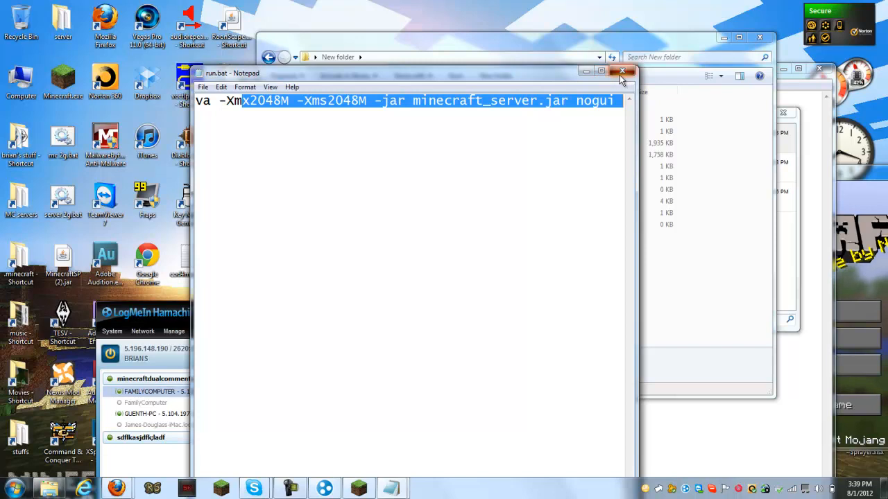
pyautogui.click(622, 72)
pyautogui.click(407, 179)
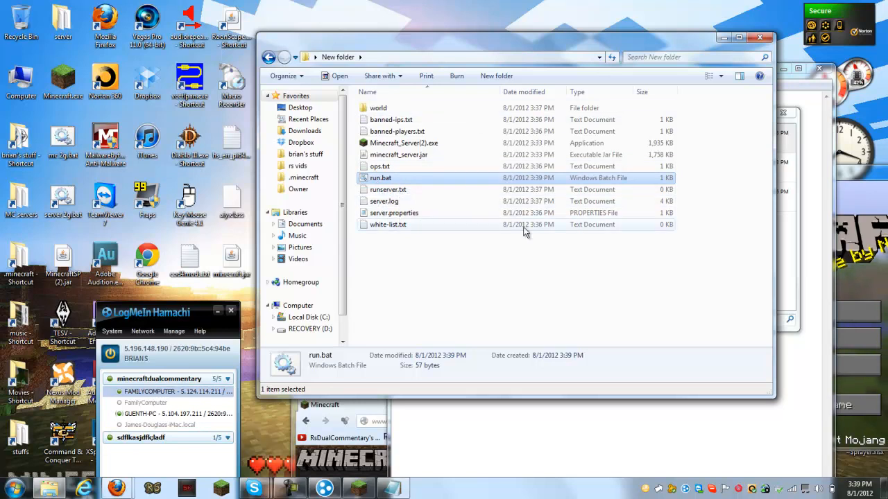
# Step: Launch the server with run.bat, then select your server in Minecraft's Multiplayer list and join it
pyautogui.doubleClick(382, 178)
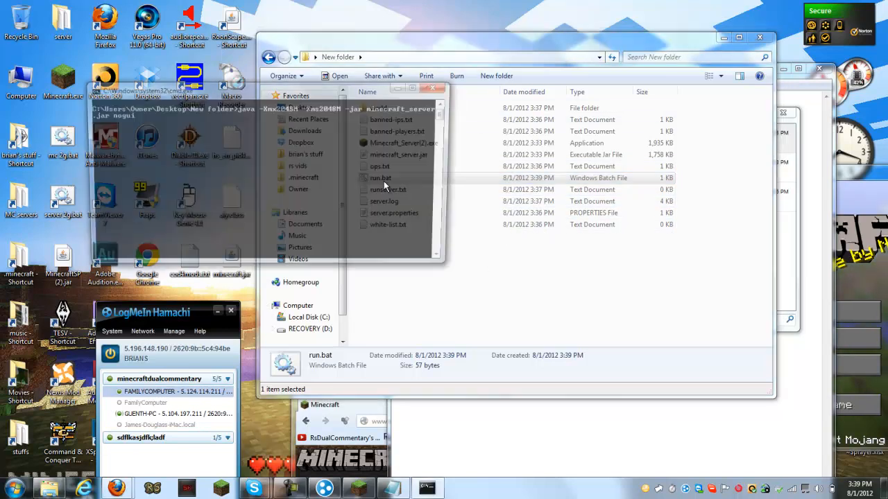
pyautogui.moveTo(187, 88); pyautogui.dragTo(142, 47)
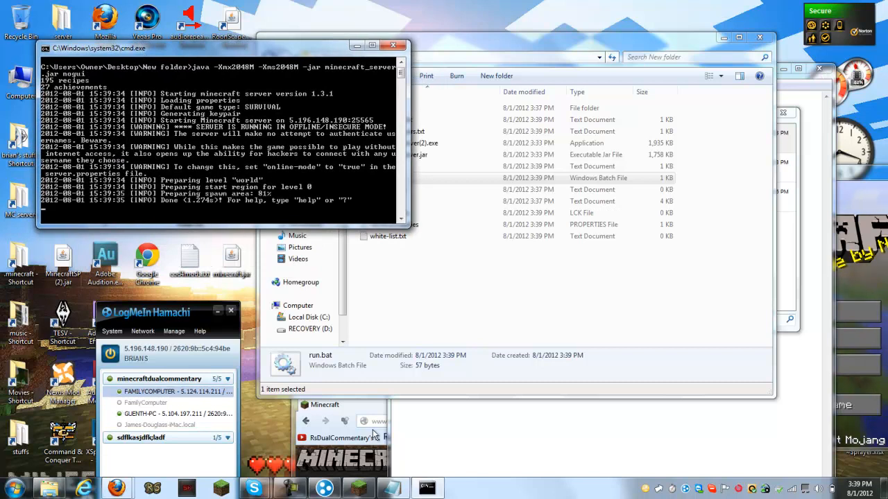
pyautogui.click(358, 488)
pyautogui.click(687, 337)
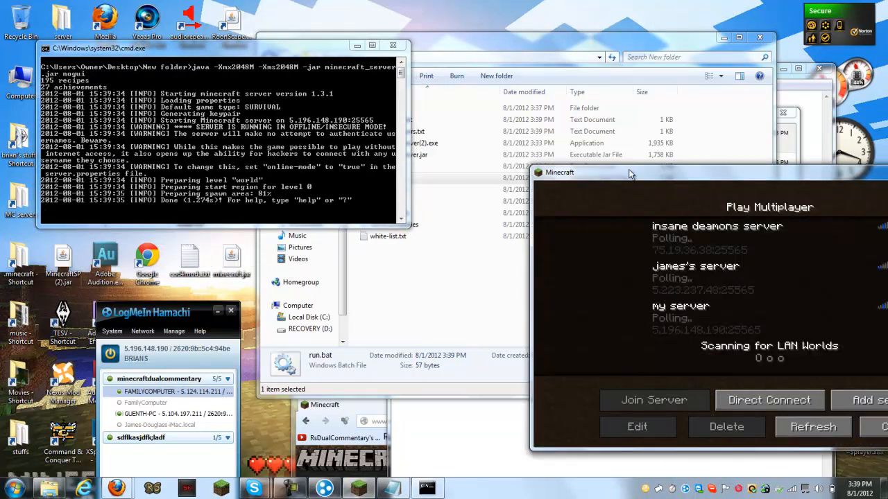
pyautogui.moveTo(628, 169); pyautogui.dragTo(329, 74)
pyautogui.click(451, 220)
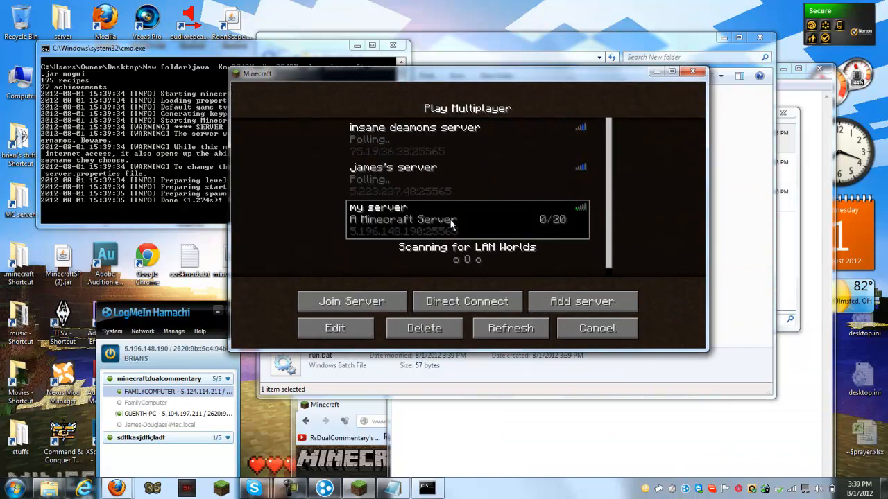
pyautogui.click(451, 220)
# Step: Hold hotbar item 2 and walk toward the trees, jumping up onto the dirt ledges
pyautogui.press('w')
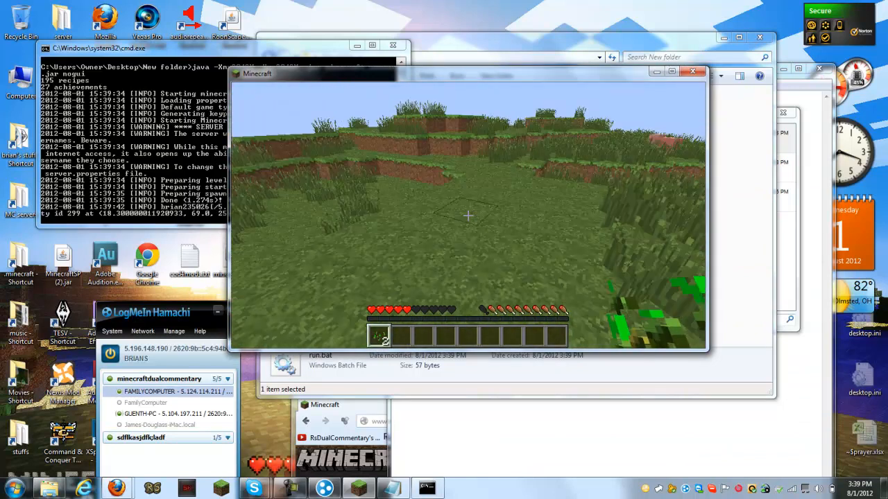
pyautogui.press('2')
pyautogui.press('w')
pyautogui.press('w')
pyautogui.press('w')
pyautogui.press('w')
pyautogui.press('w')
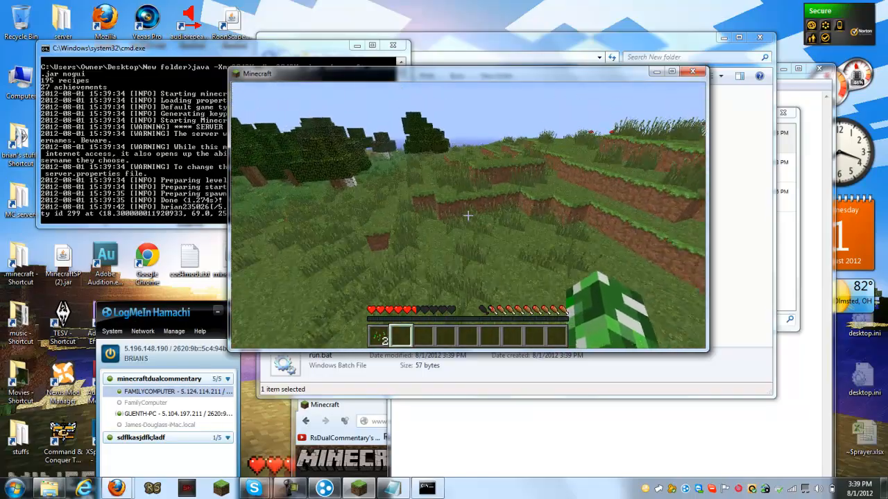
pyautogui.press('w')
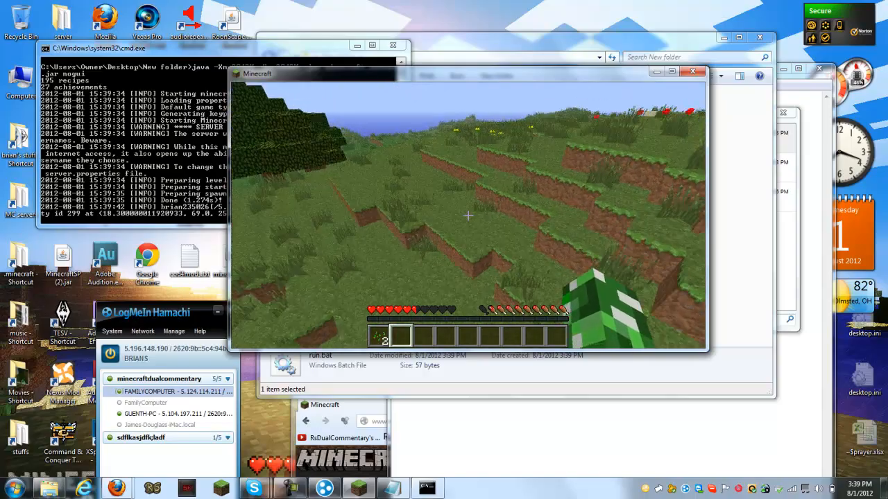
pyautogui.press('w')
pyautogui.press('w')
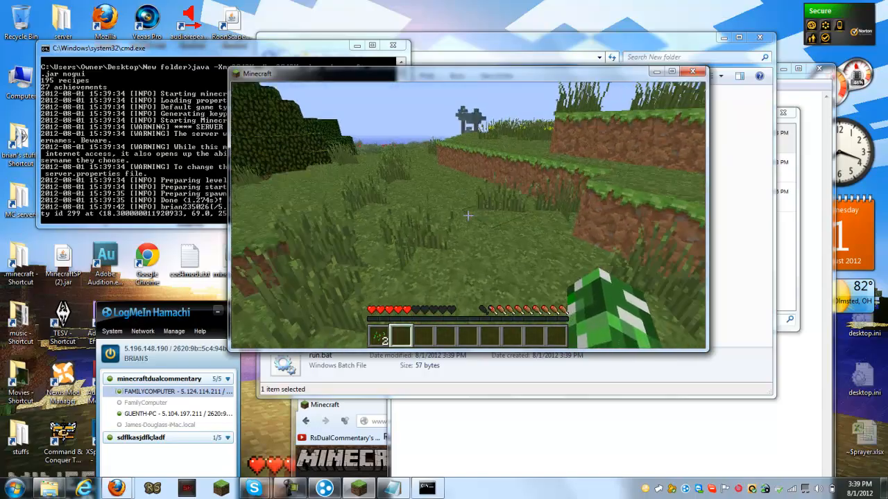
pyautogui.press('w')
pyautogui.press('space')
pyautogui.press('w')
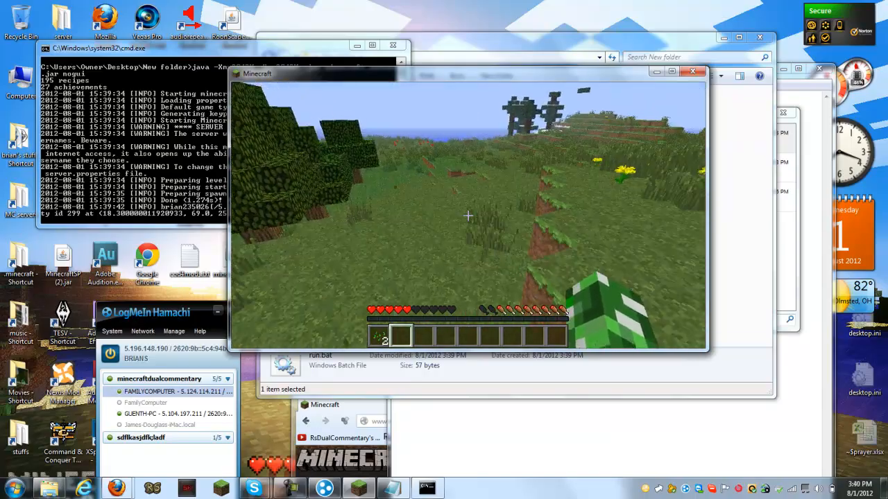
pyautogui.press('w')
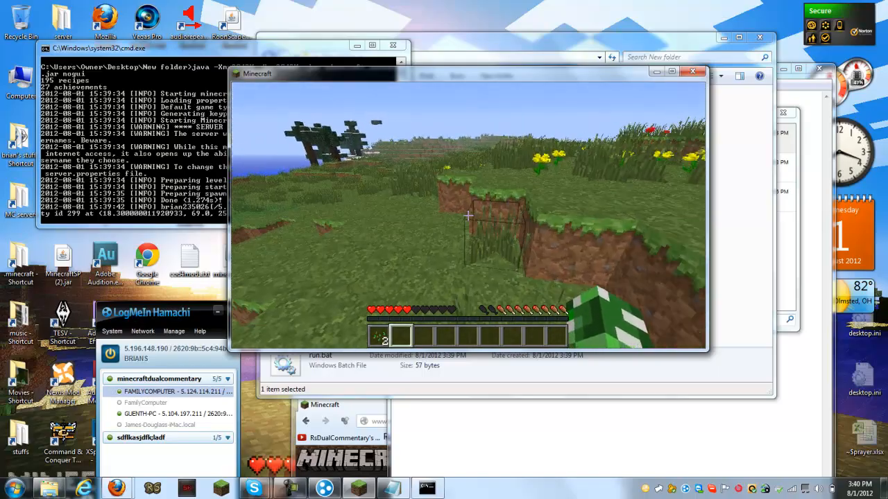
pyautogui.press('w')
pyautogui.press('w')
pyautogui.press('space')
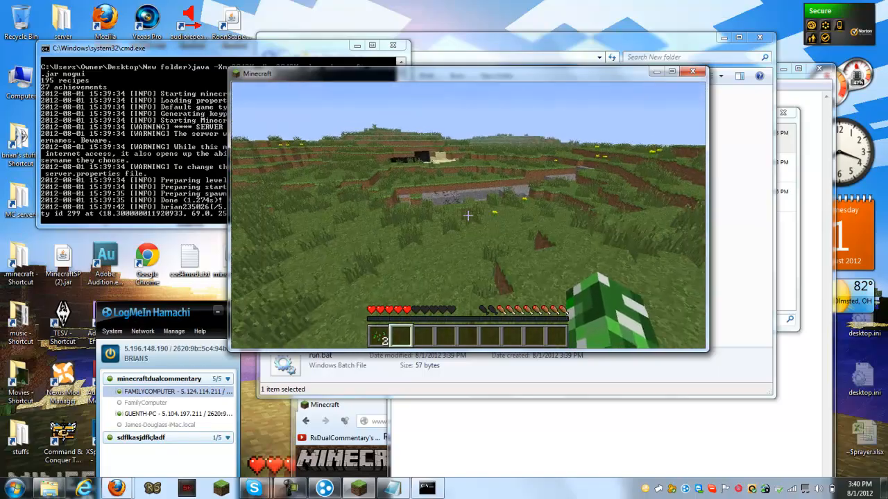
# Step: Walk across the grassland past the pigs, then open the inventory and crafting screen
pyautogui.press('w')
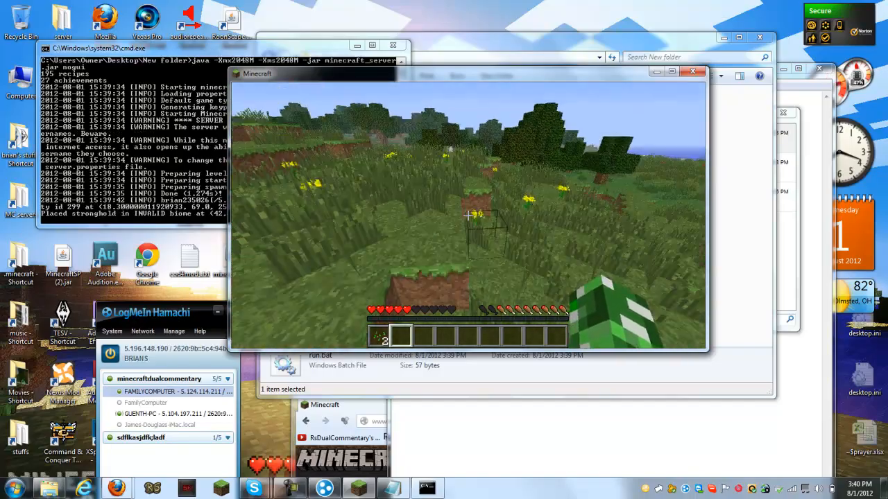
pyautogui.press('w')
pyautogui.press('w')
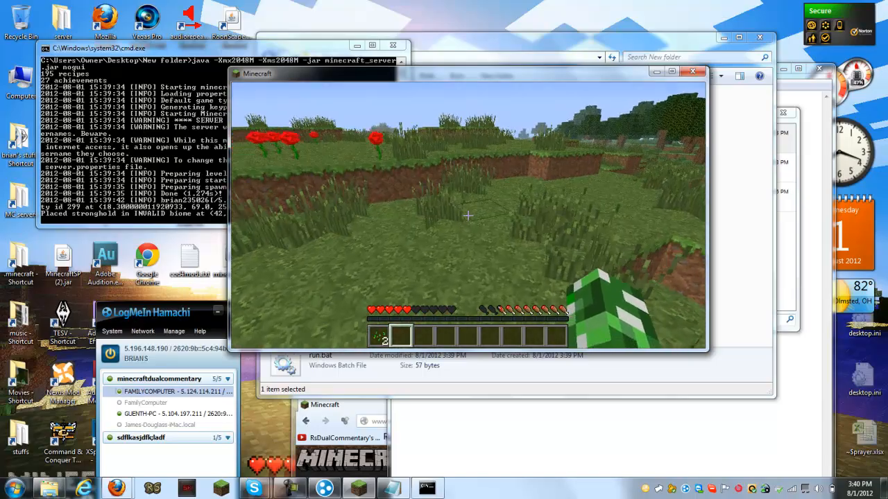
pyautogui.press('w')
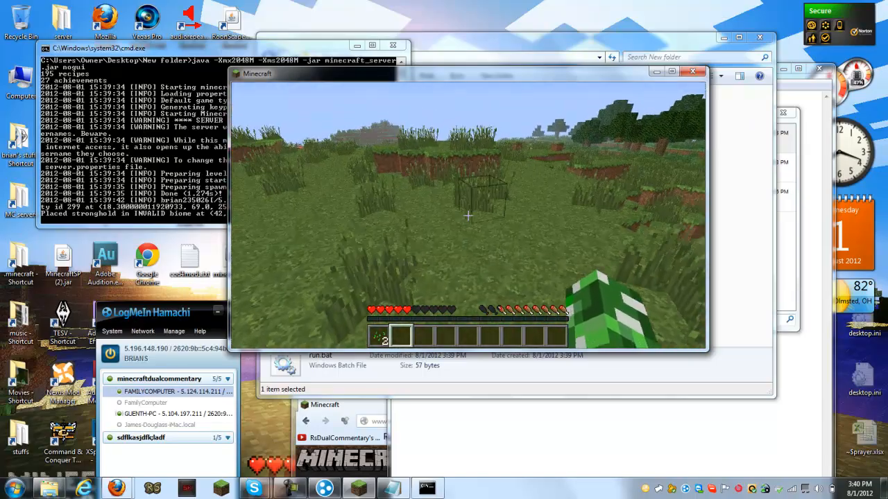
pyautogui.press('w')
pyautogui.press('w')
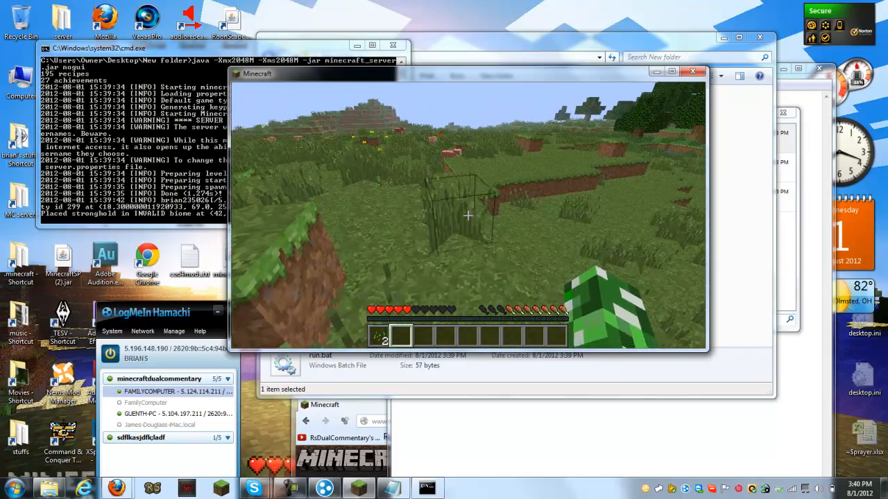
pyautogui.press('w')
pyautogui.press('w')
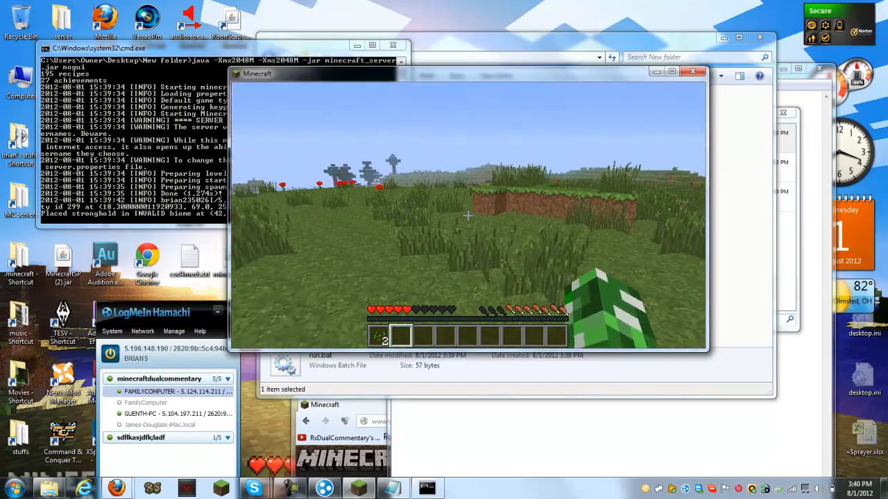
pyautogui.press('w')
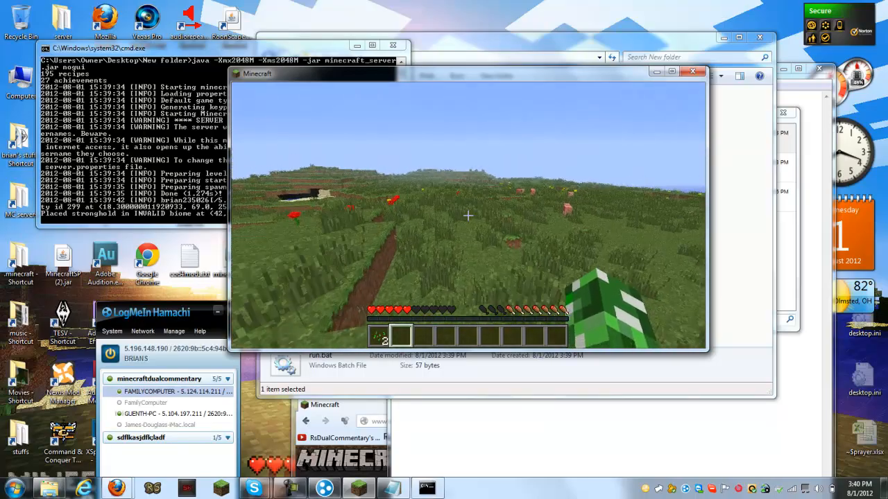
pyautogui.press('w')
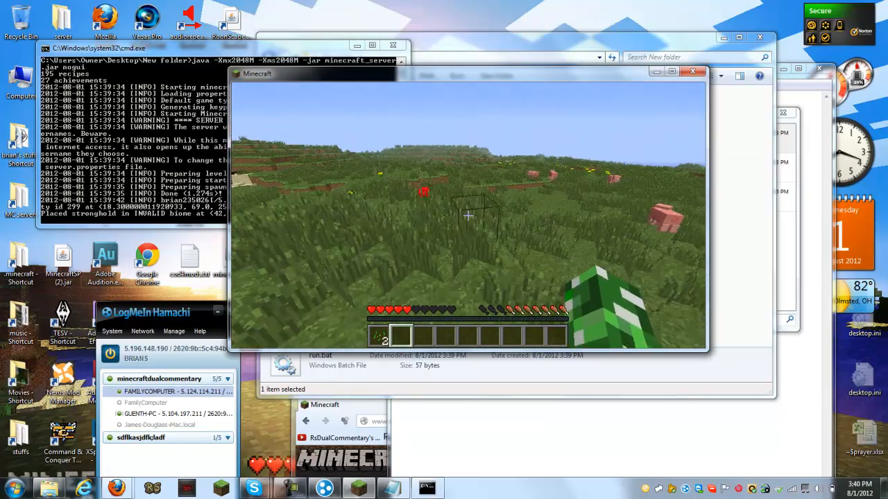
pyautogui.press('w')
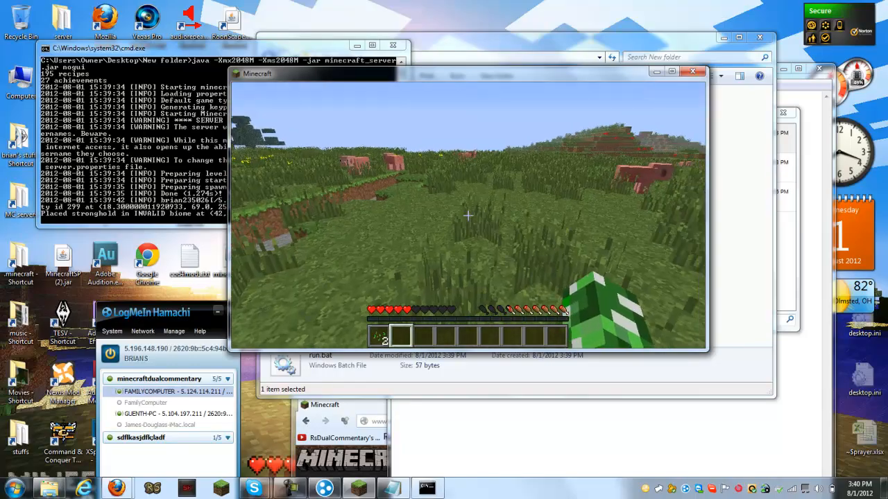
pyautogui.press('w')
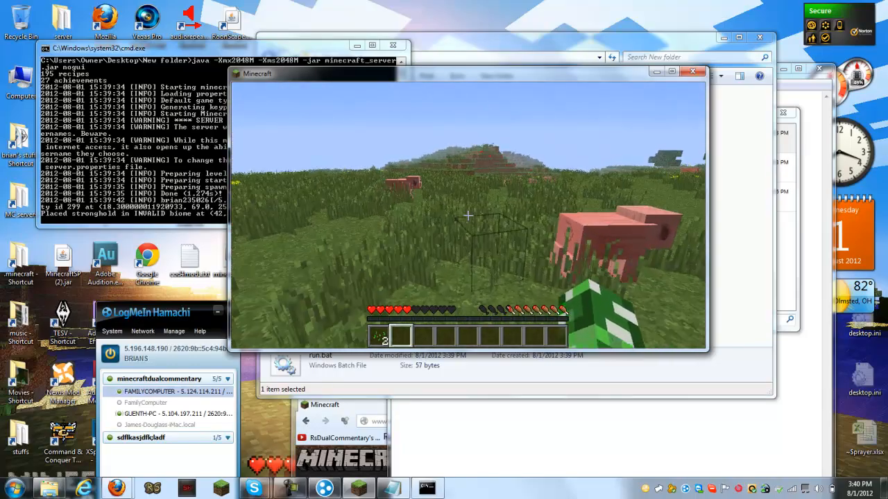
pyautogui.press('w')
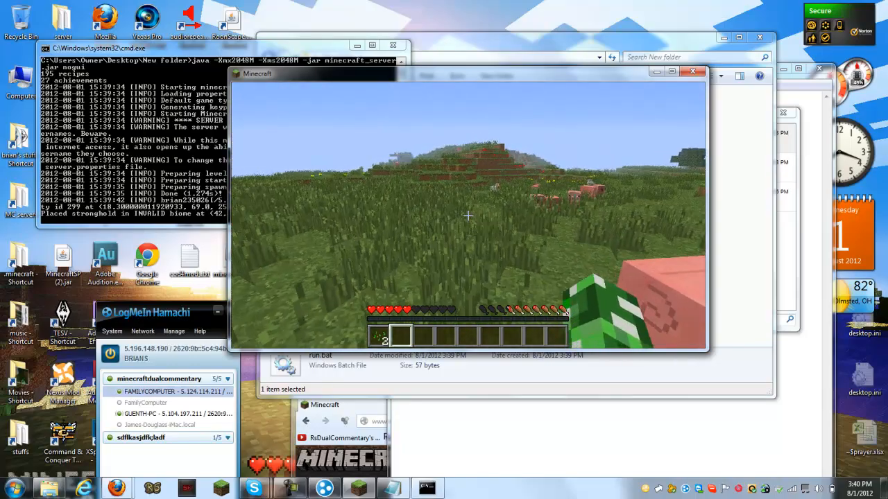
pyautogui.press('w')
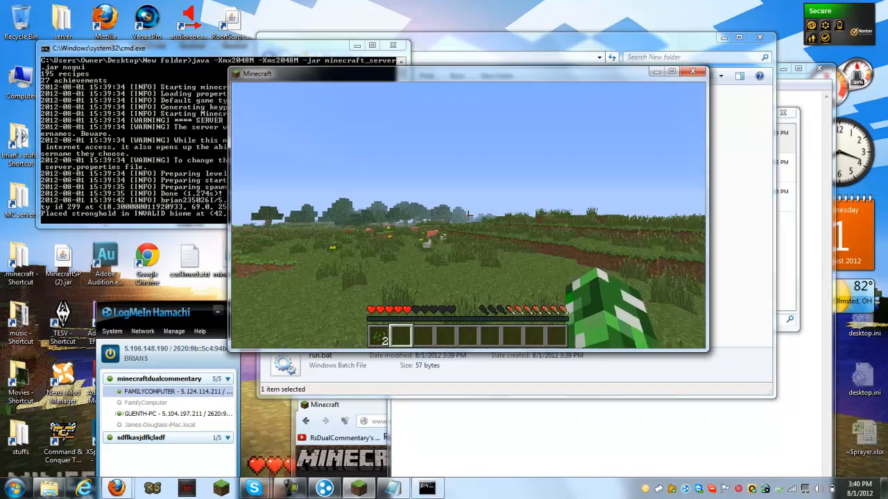
pyautogui.press('e')
pyautogui.moveTo(302, 493)
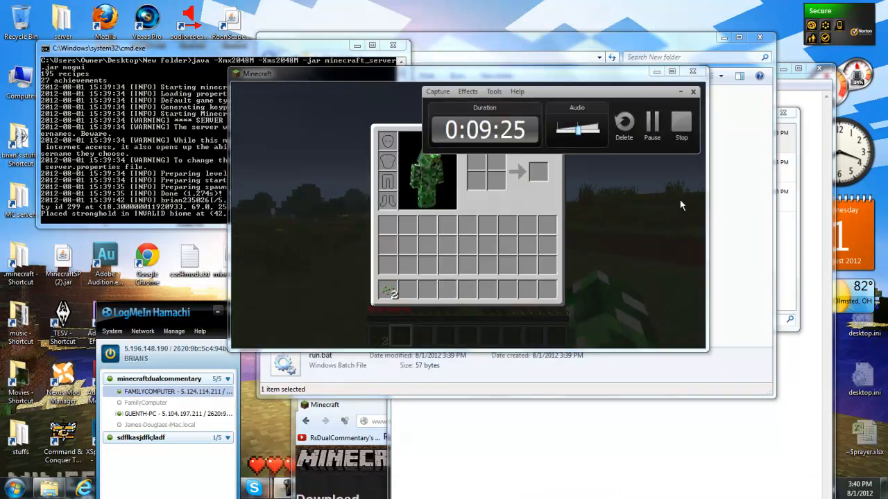